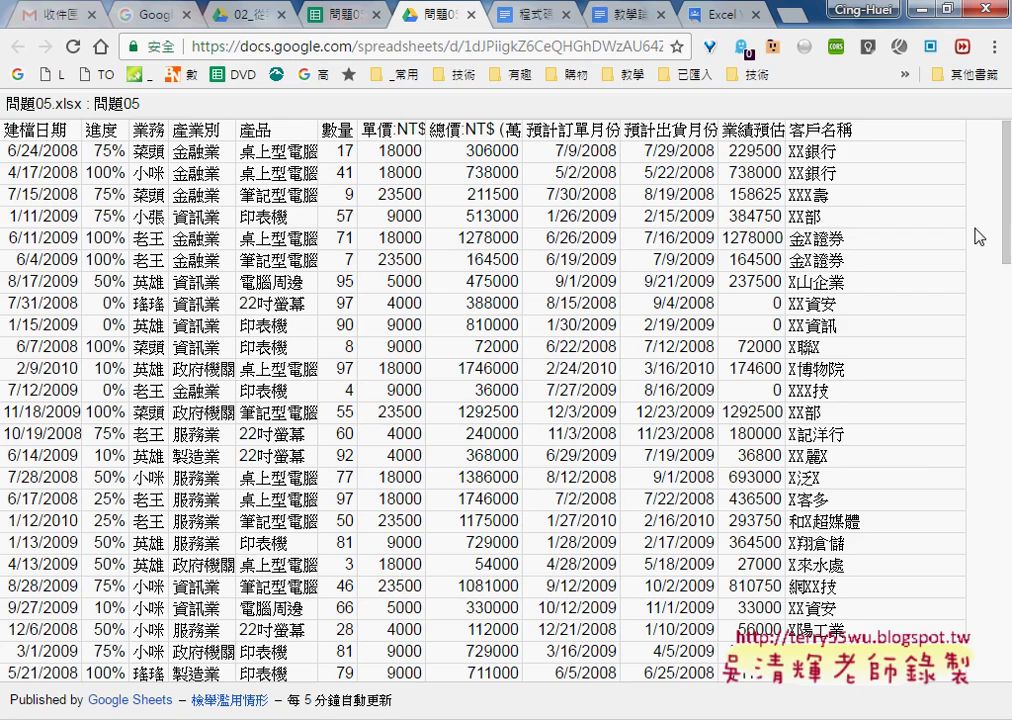
- Bring up Chrome's context menu on the published 問題05 page to reach 檢視網頁原始碼
right_click(973, 160)
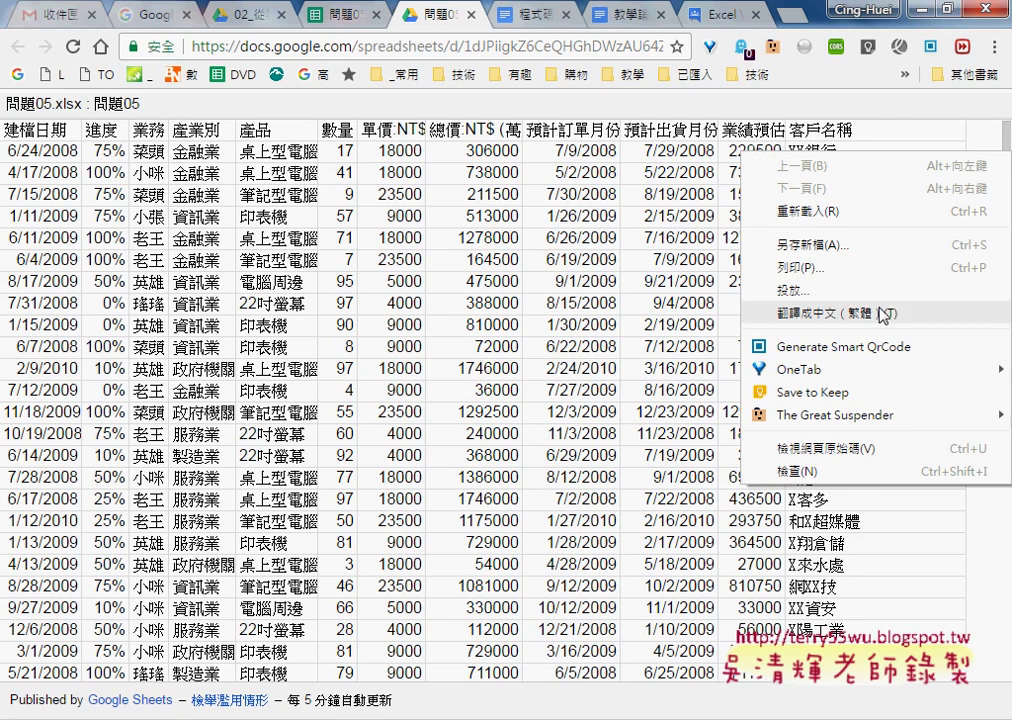
click(333, 18)
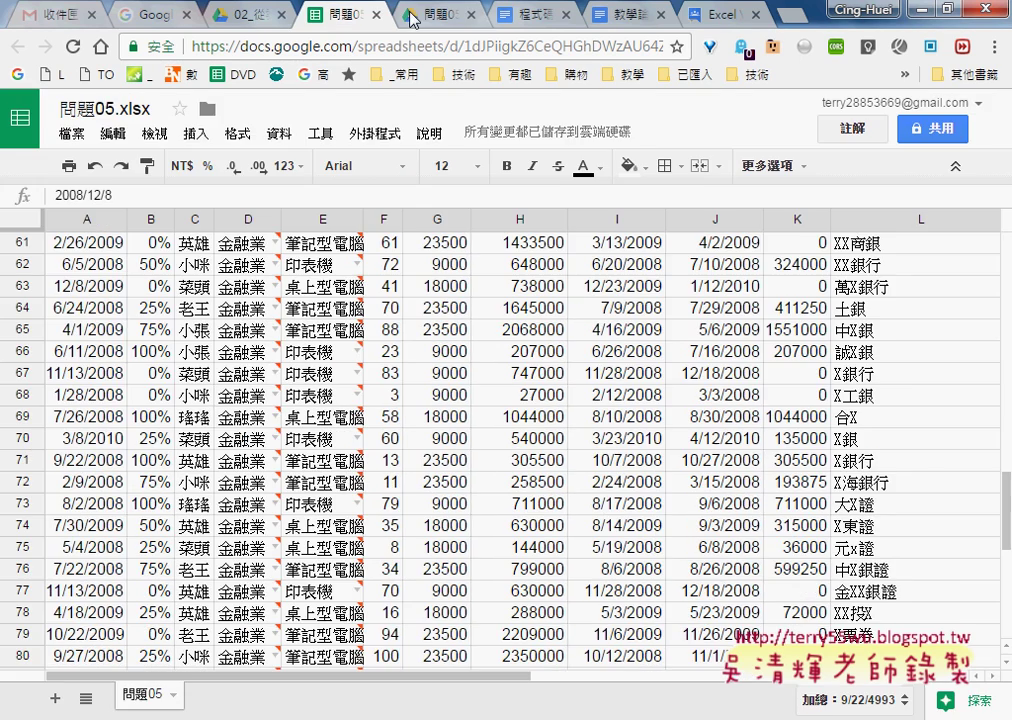
click(428, 15)
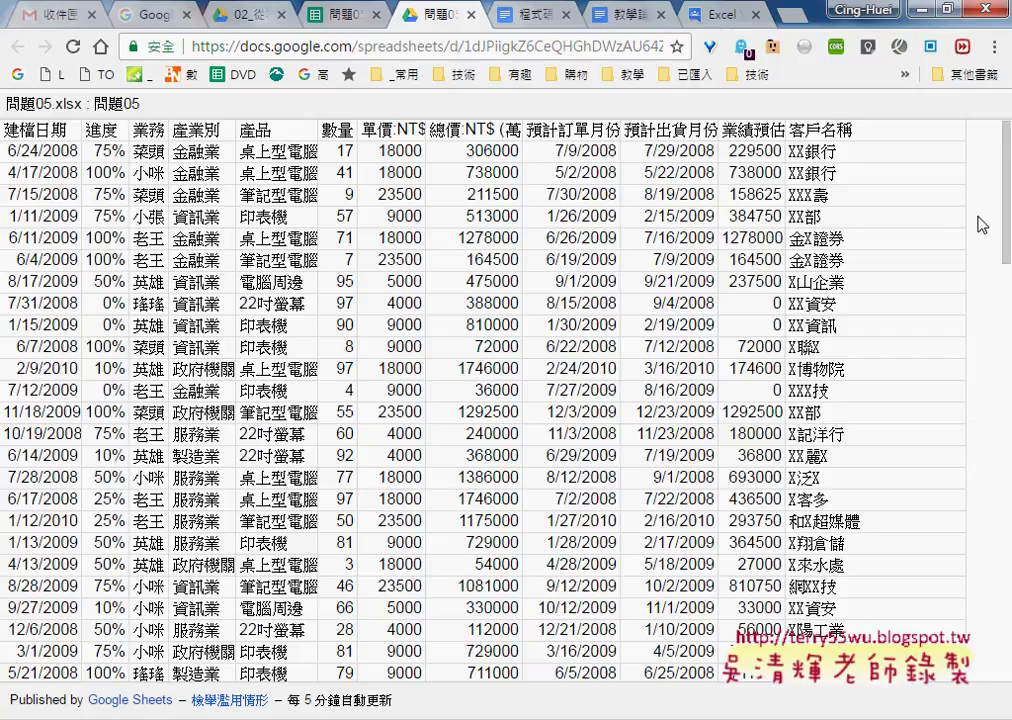
right_click(972, 181)
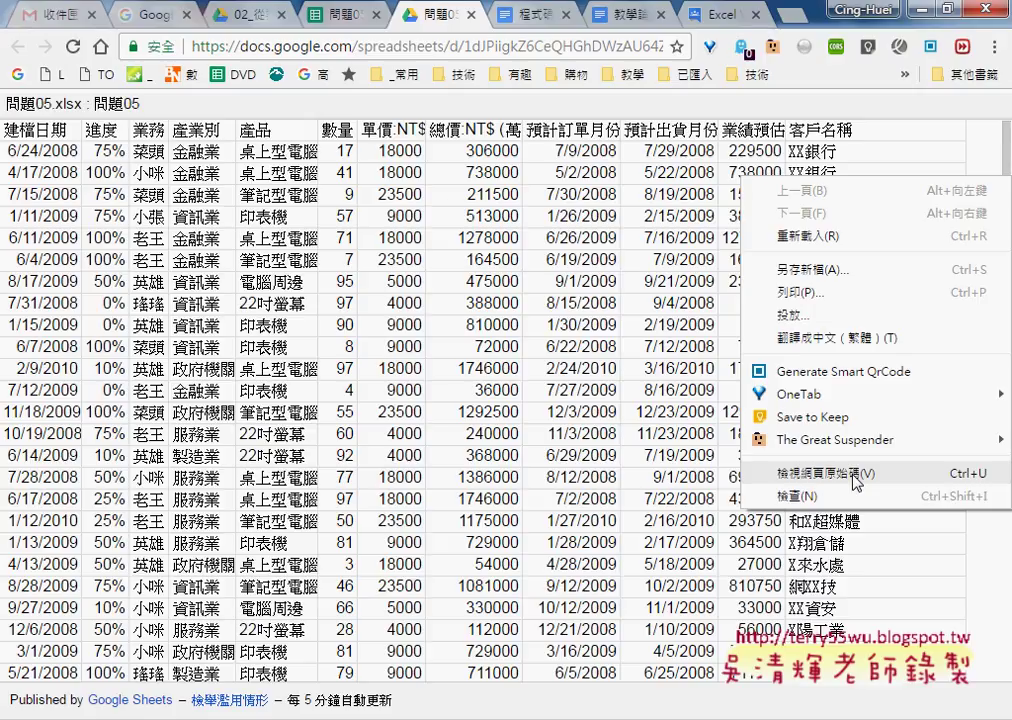
- Open the published page's HTML source and scroll through the table markup
click(856, 478)
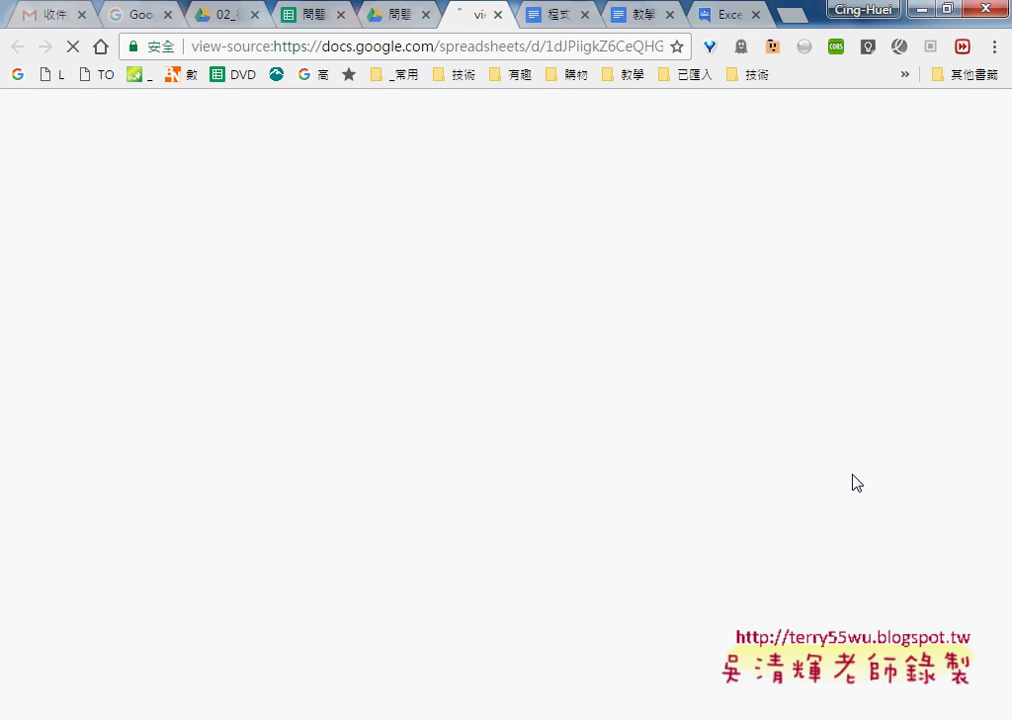
scroll(1010, 143, down, 1)
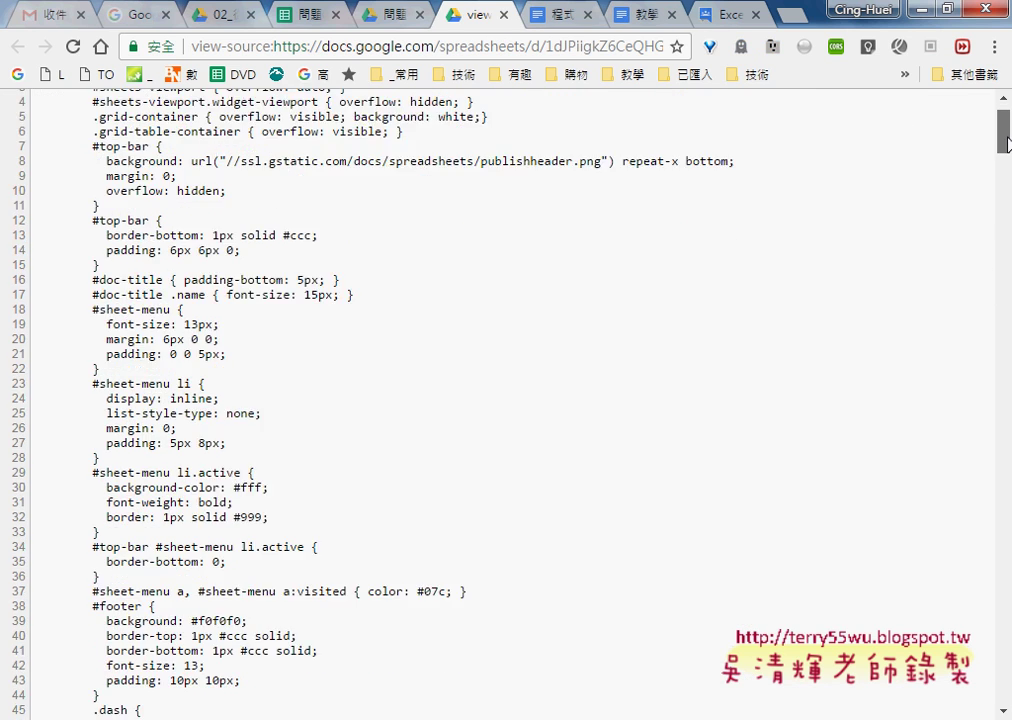
scroll(1008, 113, up, 1)
drag(1008, 115, 1005, 266)
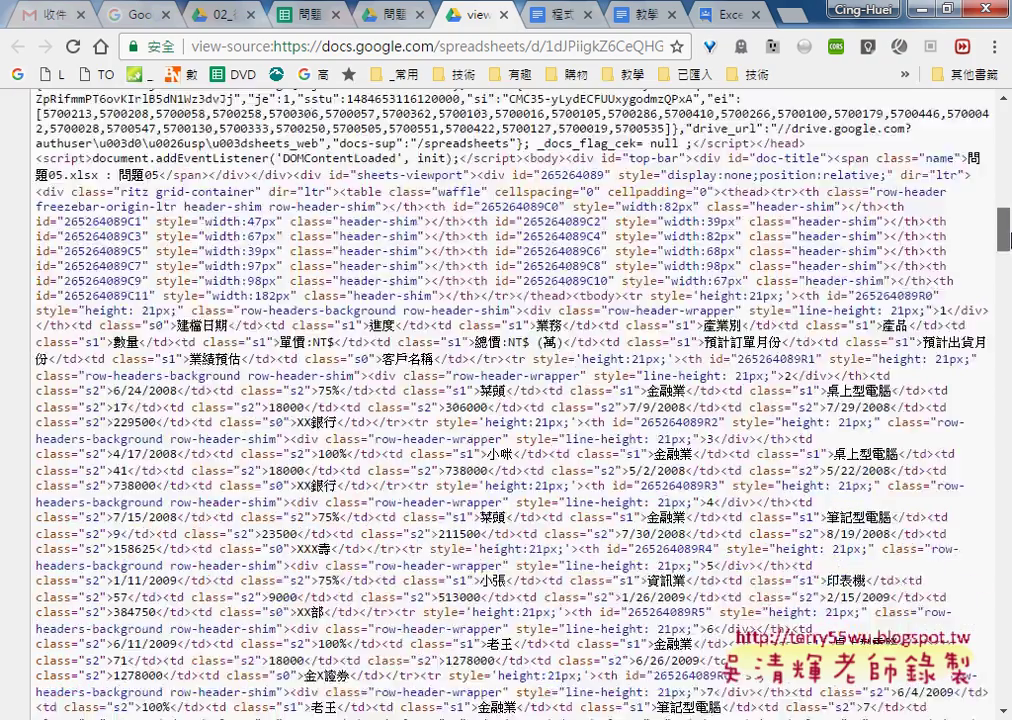
scroll(1008, 286, down, 1)
scroll(1008, 286, down, 1)
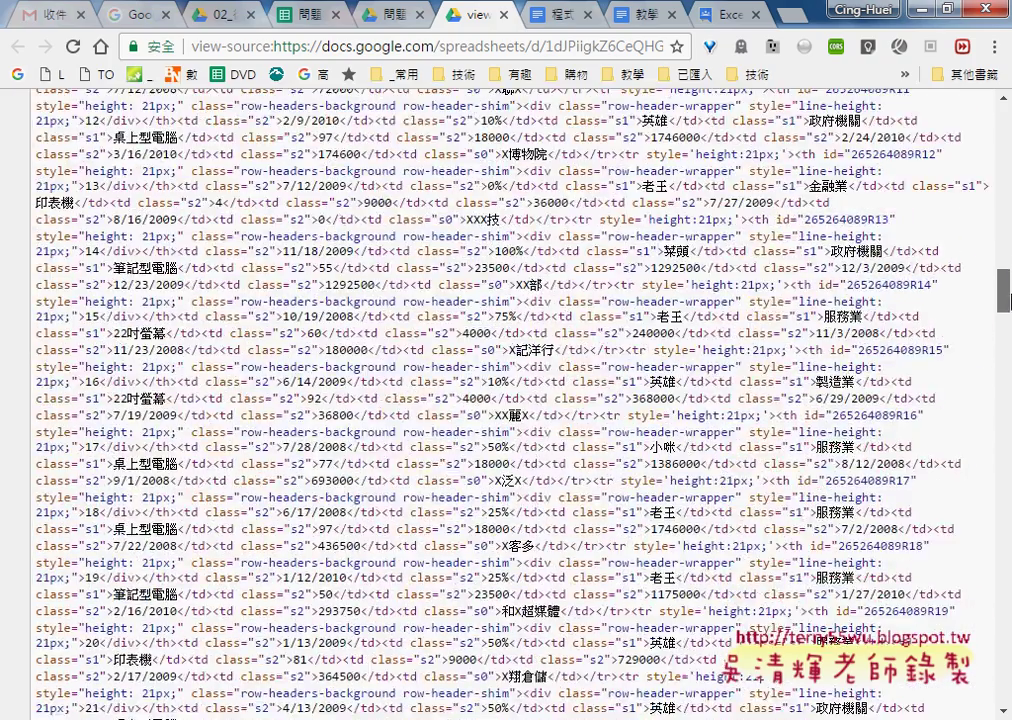
scroll(1008, 287, up, 2)
mouse_move(1008, 287)
mouse_down()
mouse_move(1008, 231)
mouse_move(1008, 249)
mouse_up()
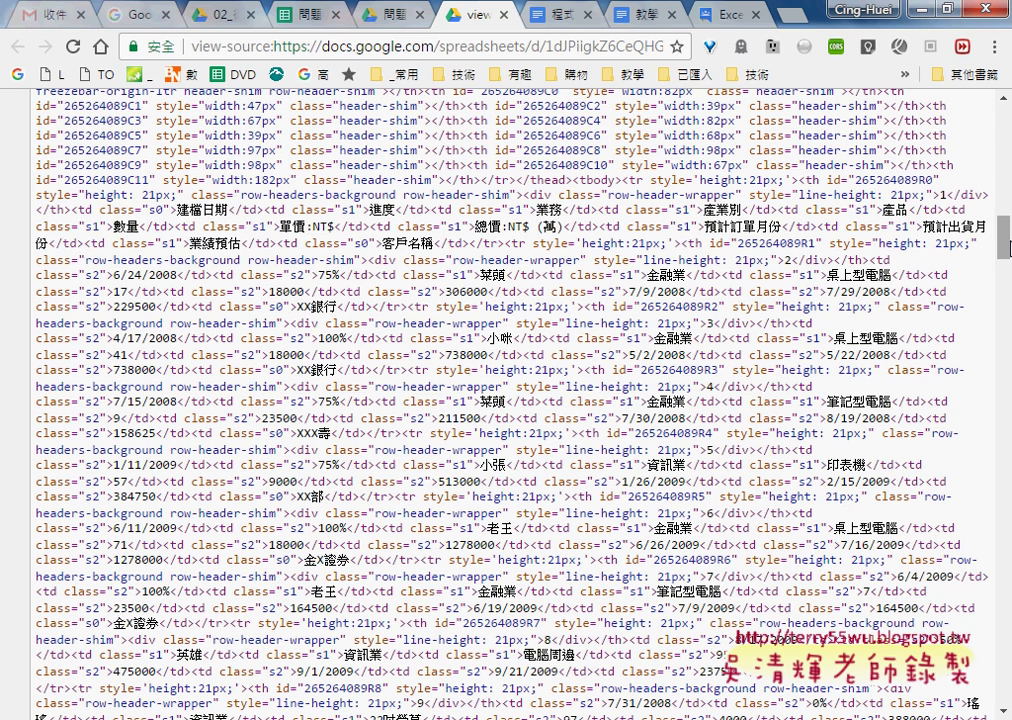
- Compare the source with the published page, then return to the 問題05.xlsx editor
click(389, 18)
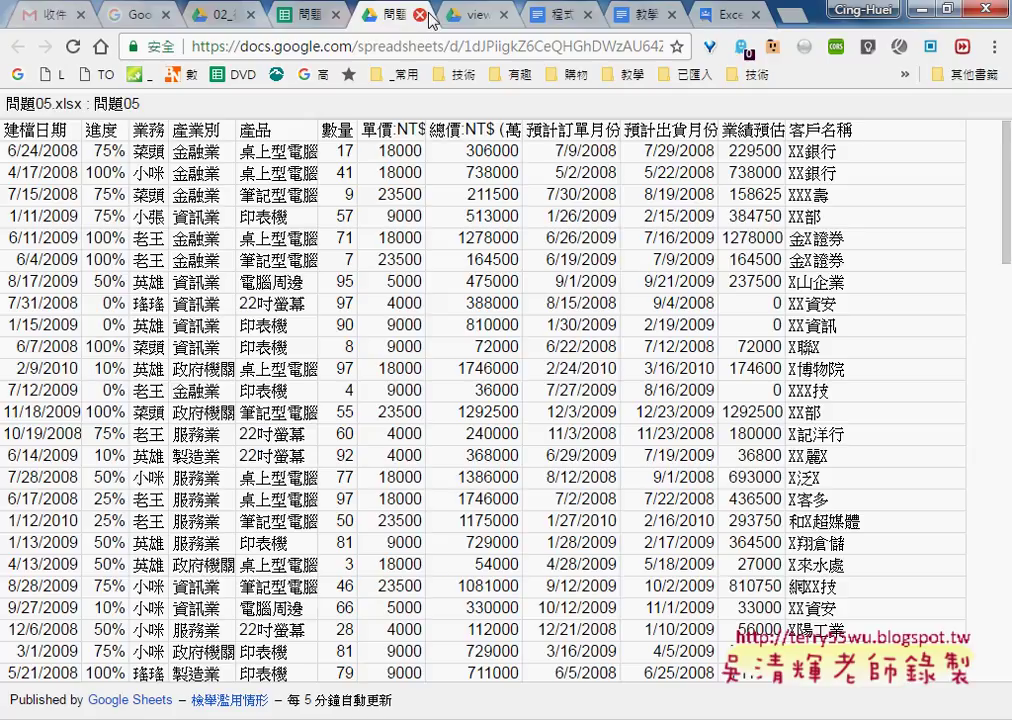
click(475, 15)
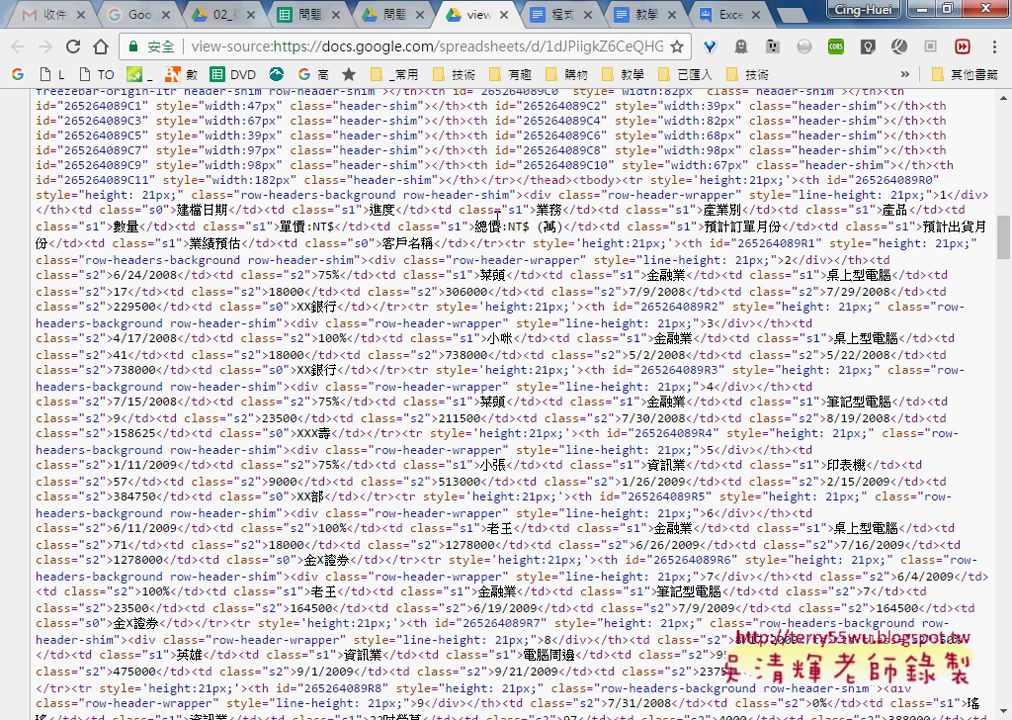
click(305, 16)
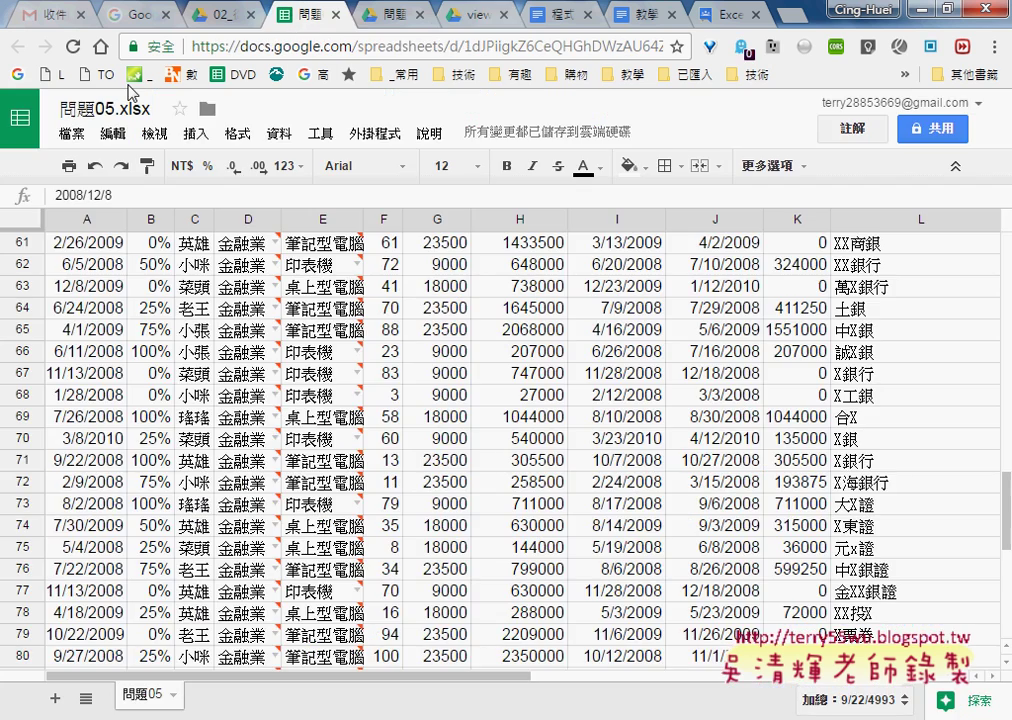
- Open 檔案 > 發佈到網路… and choose comma-separated values (.csv) as the format
click(70, 133)
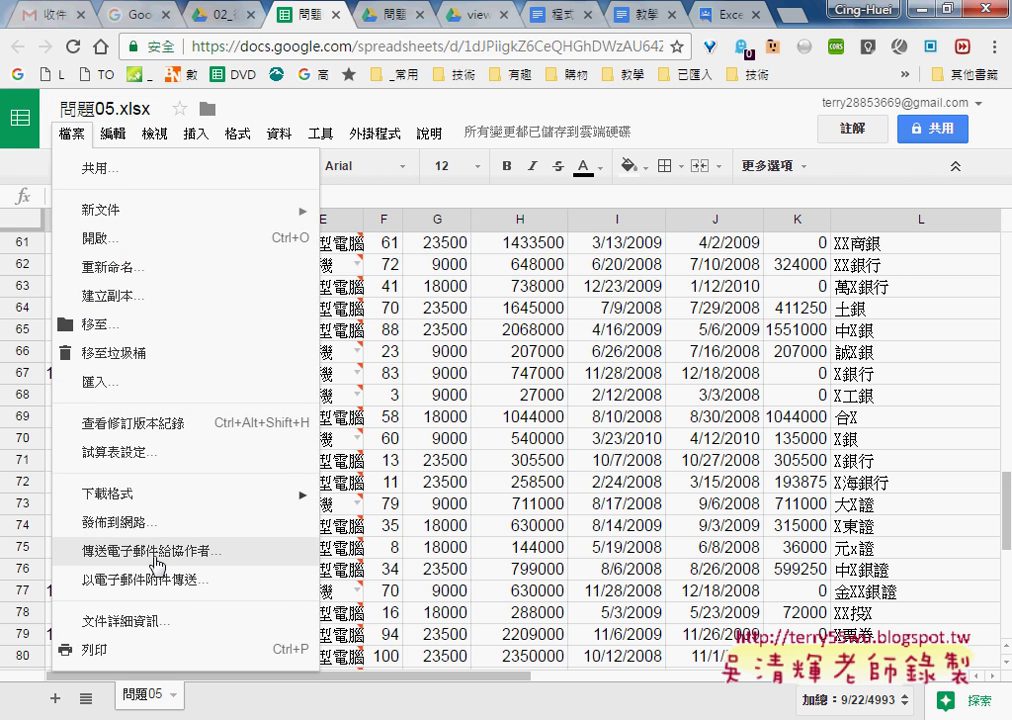
click(158, 523)
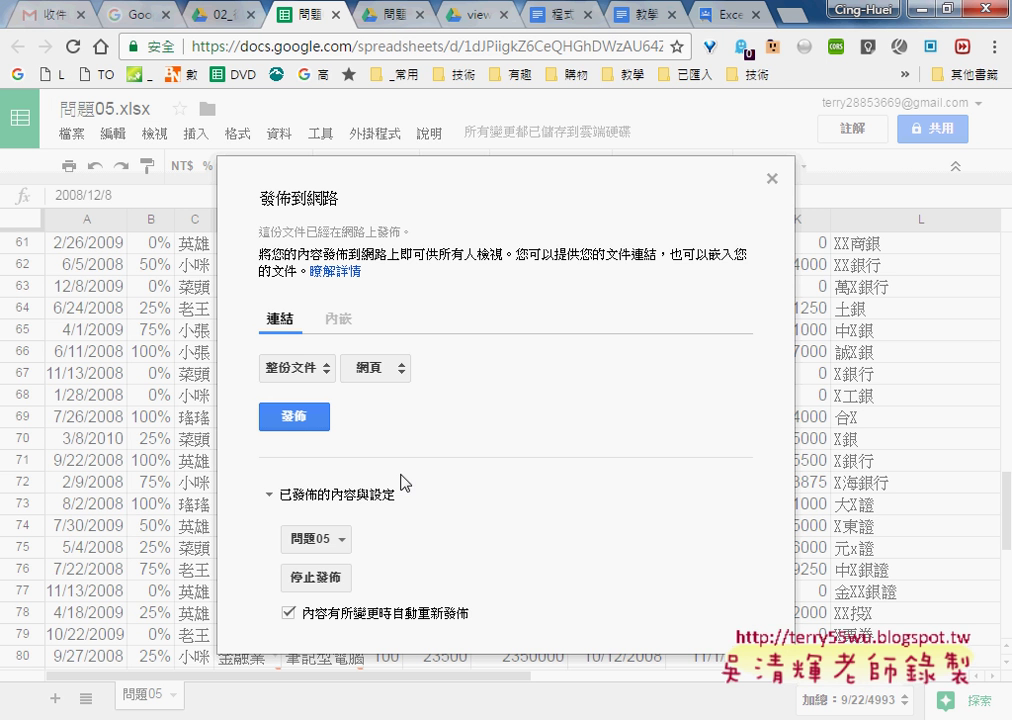
click(377, 375)
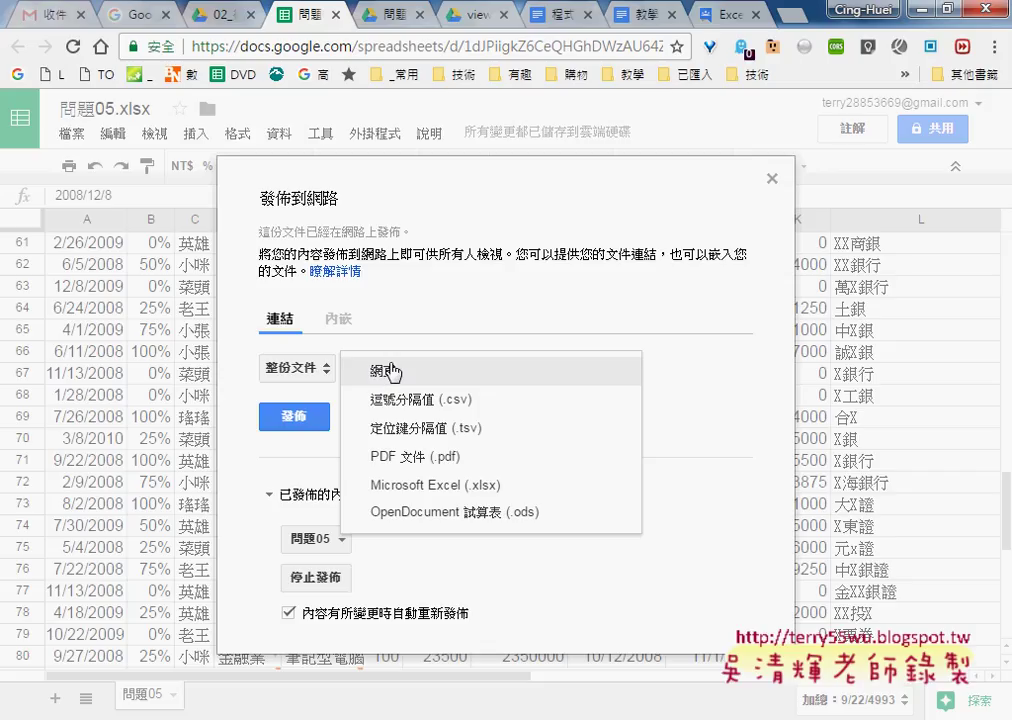
click(481, 405)
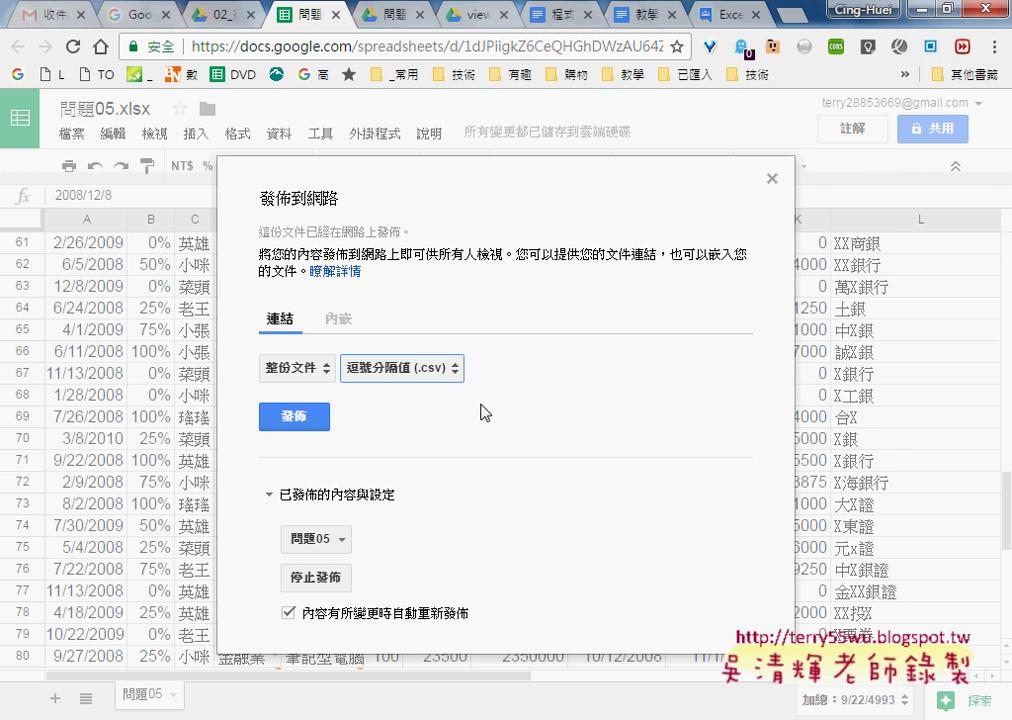
click(475, 15)
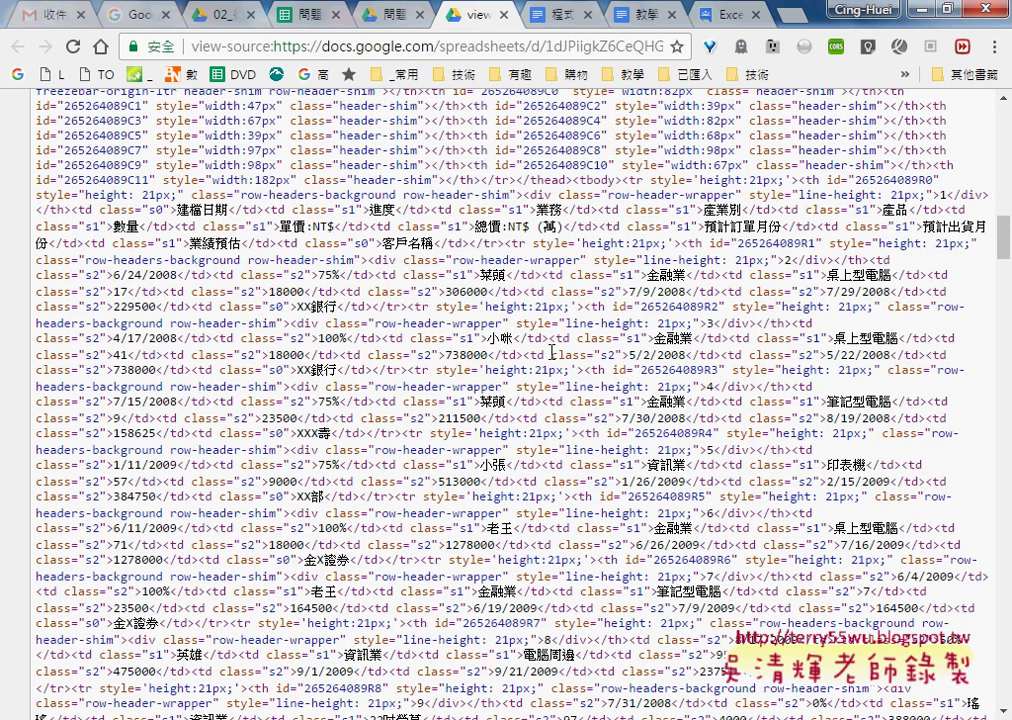
click(268, 20)
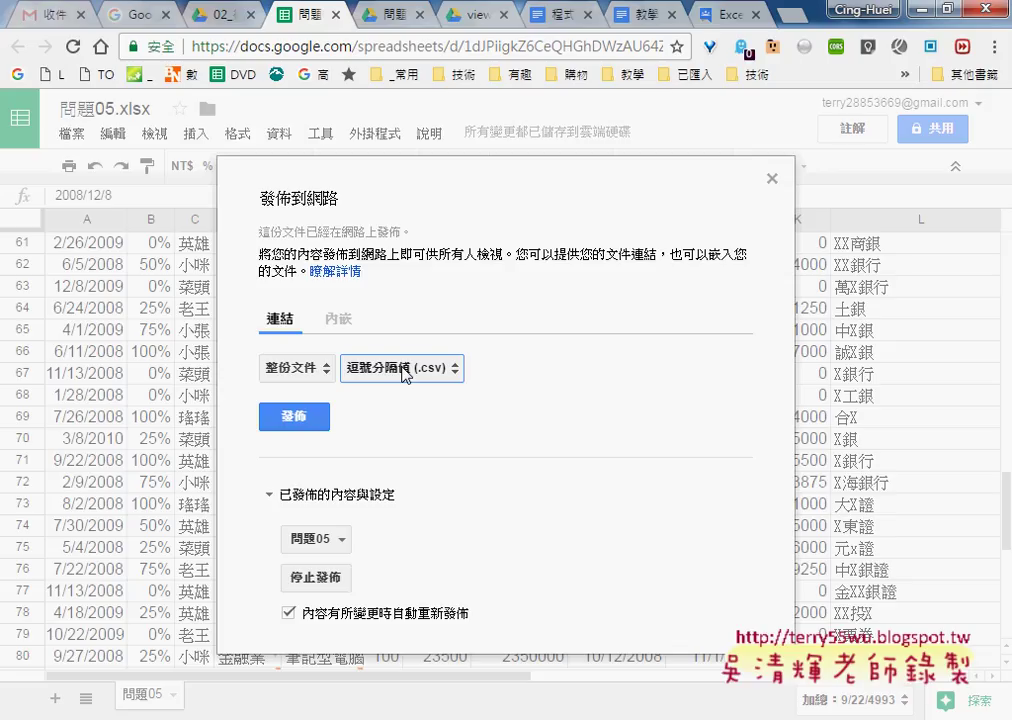
- Target only the 問題05 sheet, keeping comma-separated values (.csv) as the format
click(293, 370)
click(325, 412)
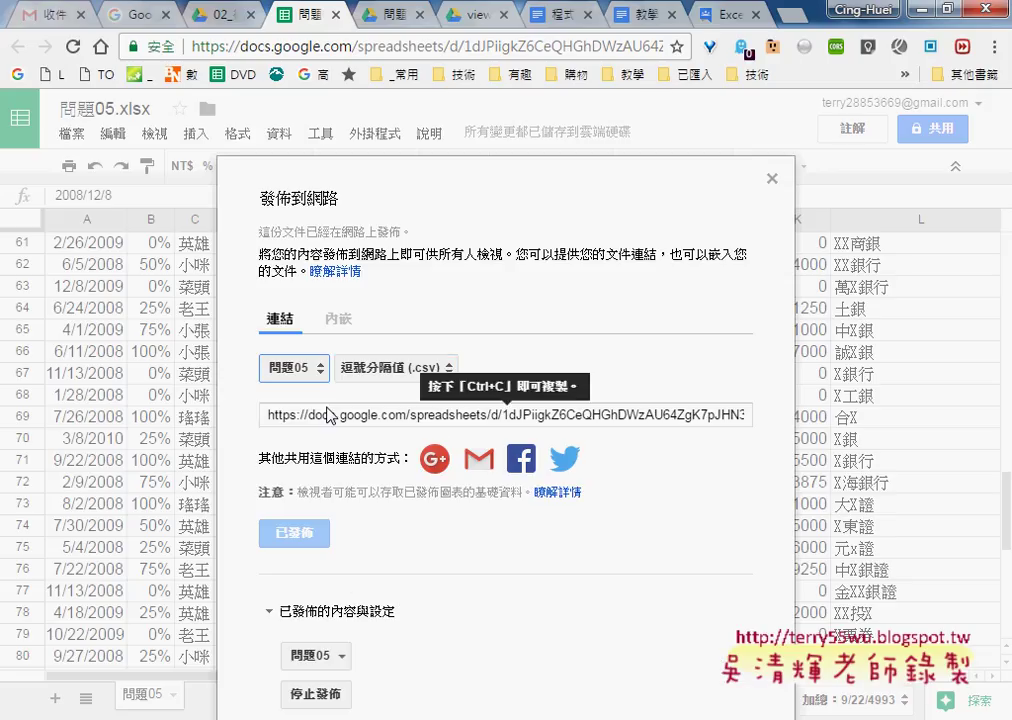
click(387, 375)
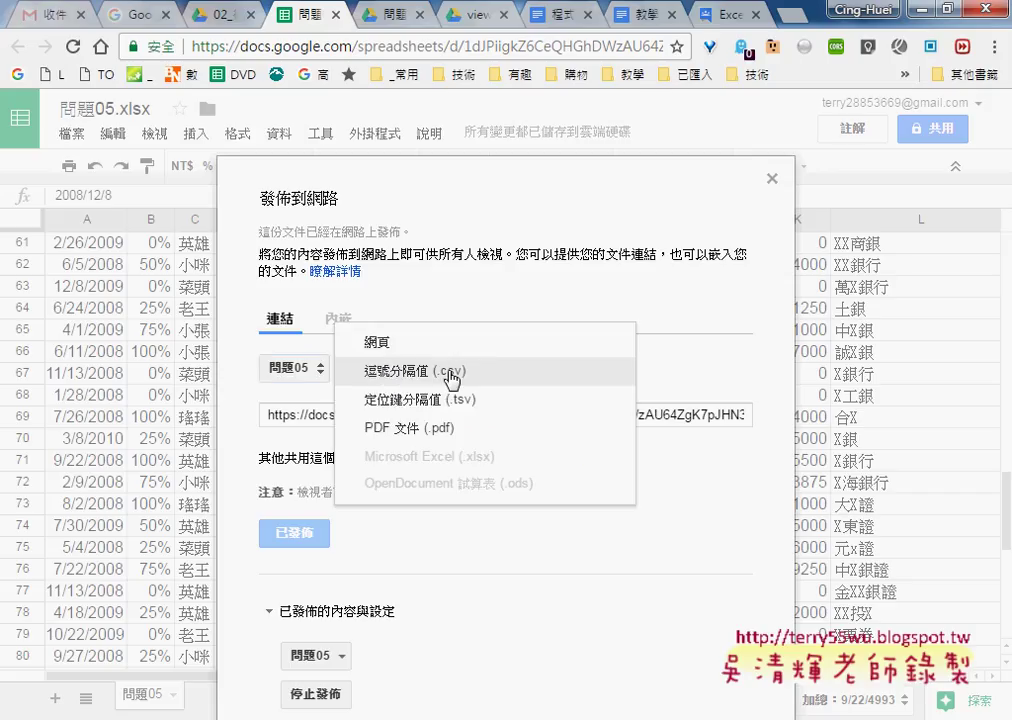
click(452, 376)
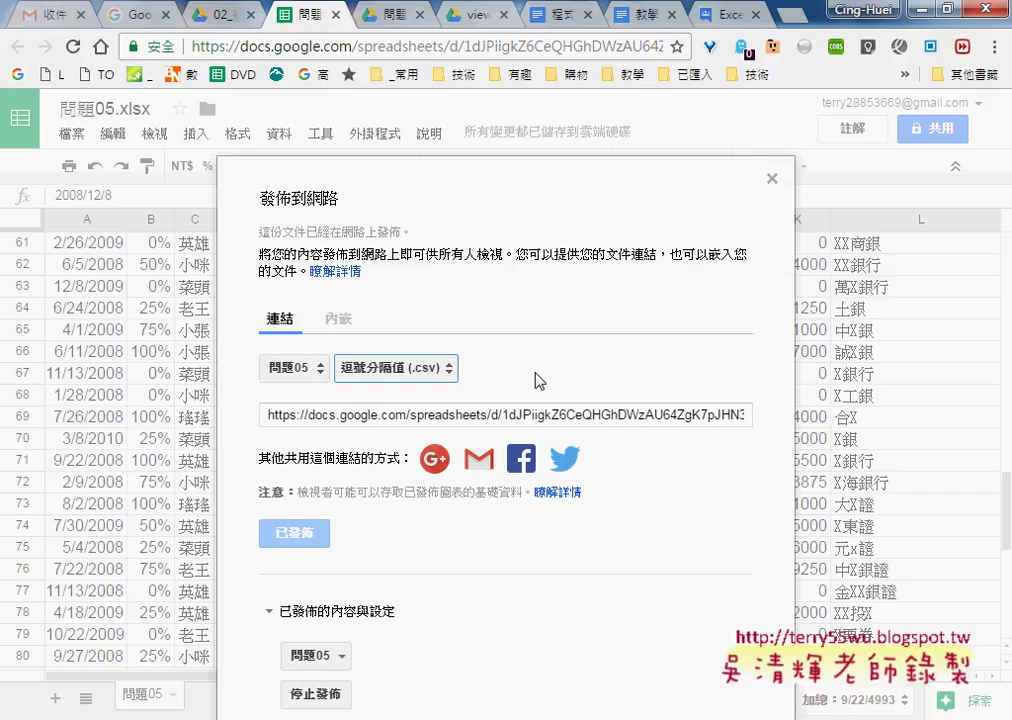
- Stop publishing the spreadsheet, confirm with 確定, and toggle the published content section
click(325, 694)
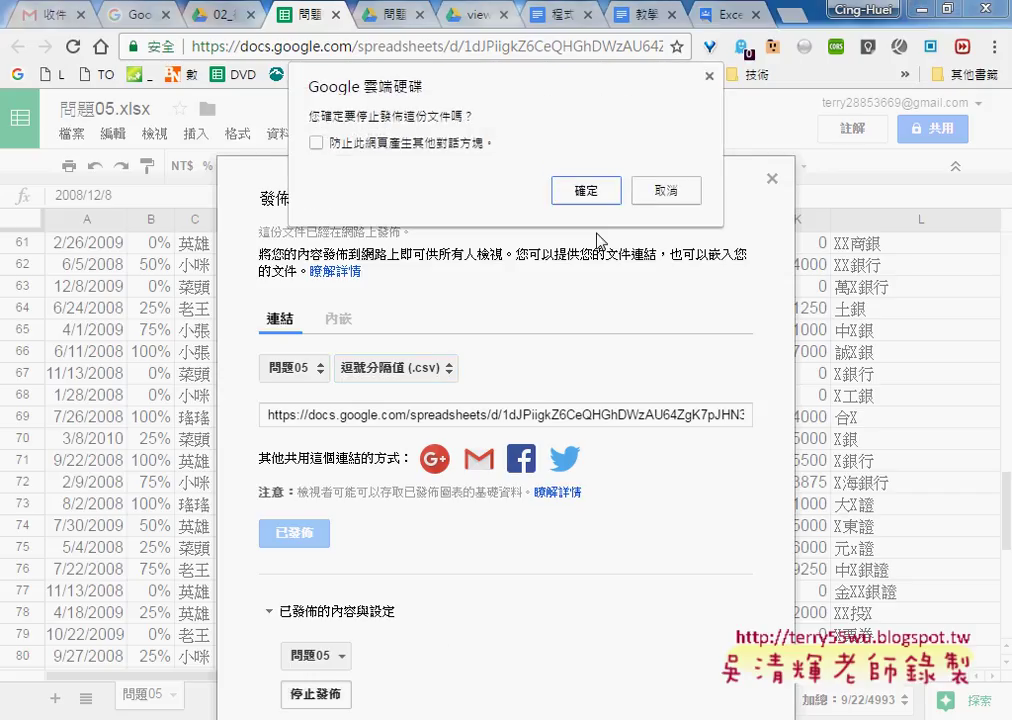
click(588, 192)
click(347, 612)
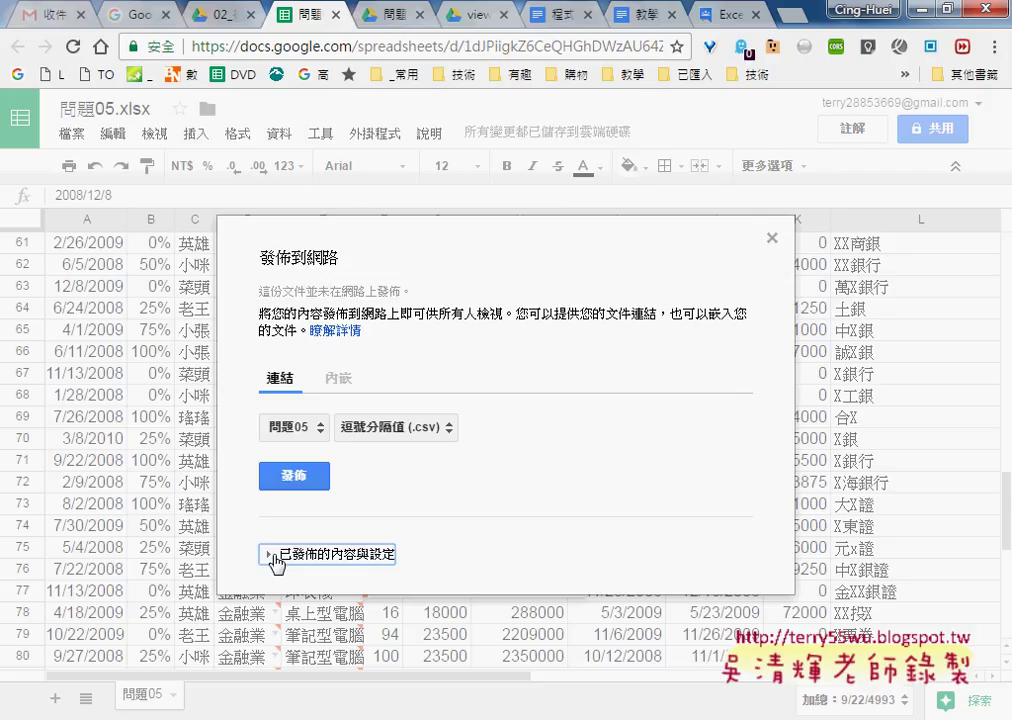
click(268, 556)
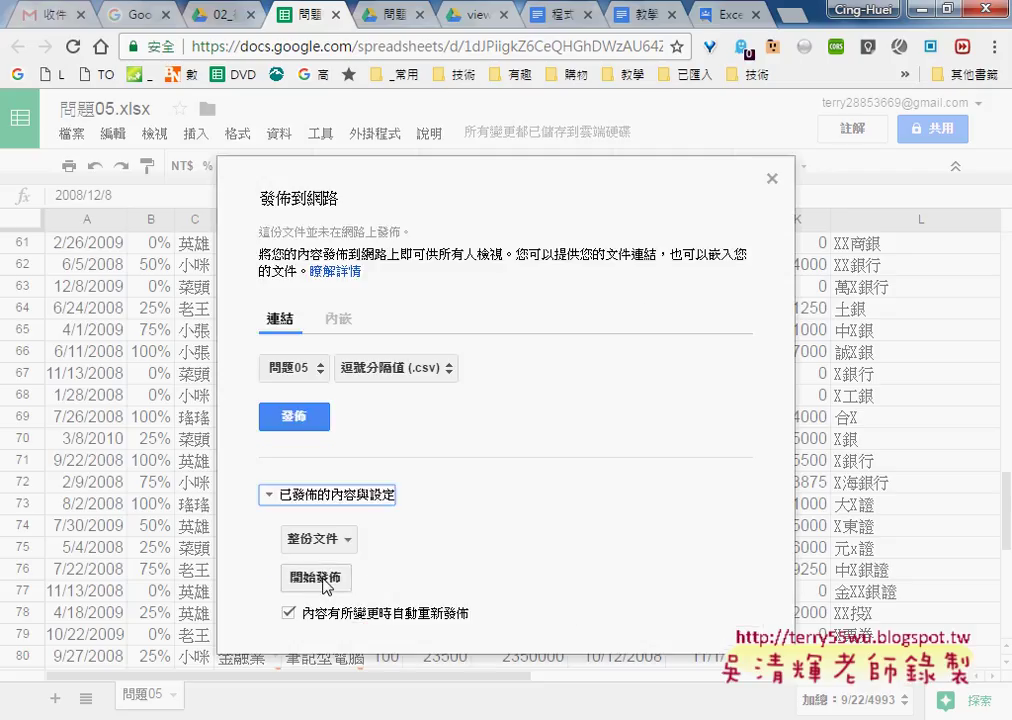
click(285, 496)
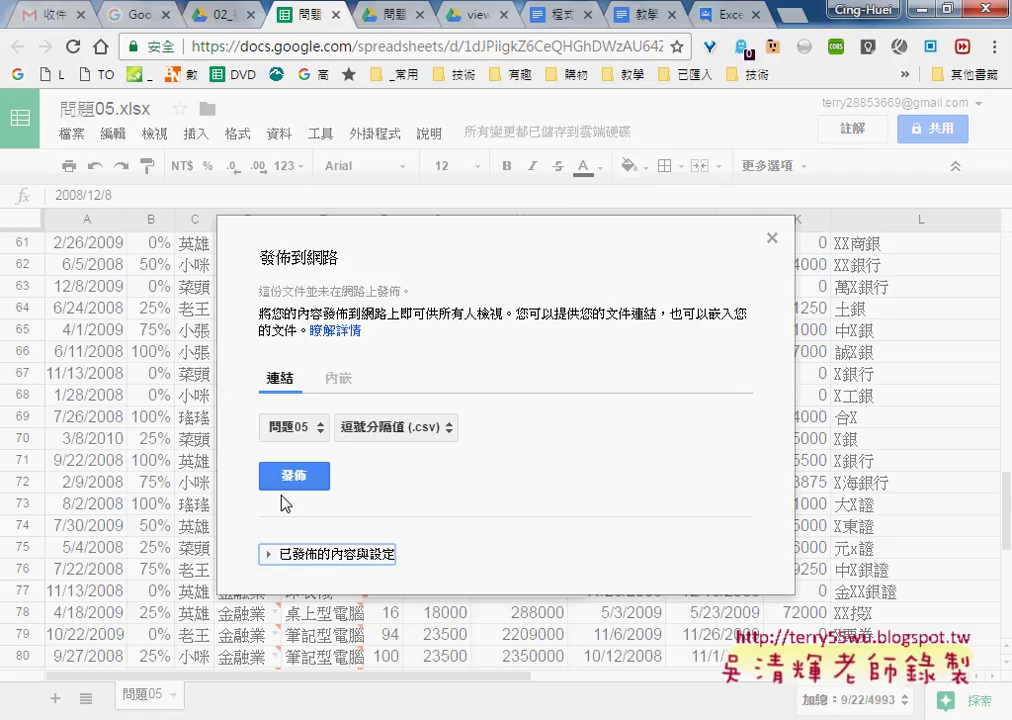
- Publish the 問題05 sheet as CSV and confirm the publication
click(310, 553)
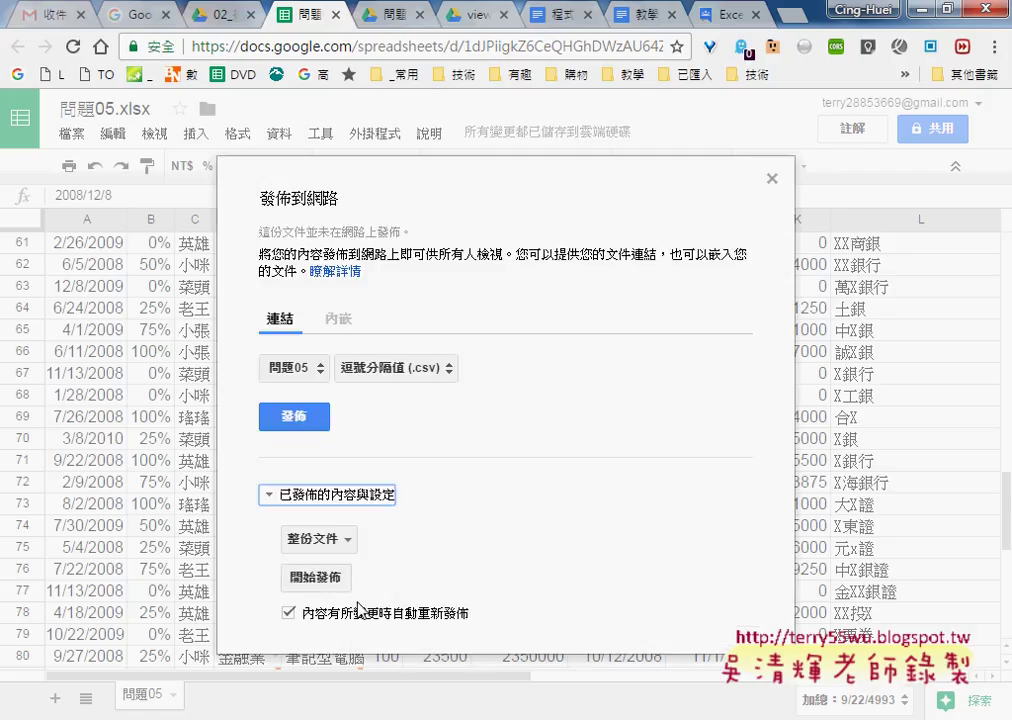
click(400, 368)
click(448, 372)
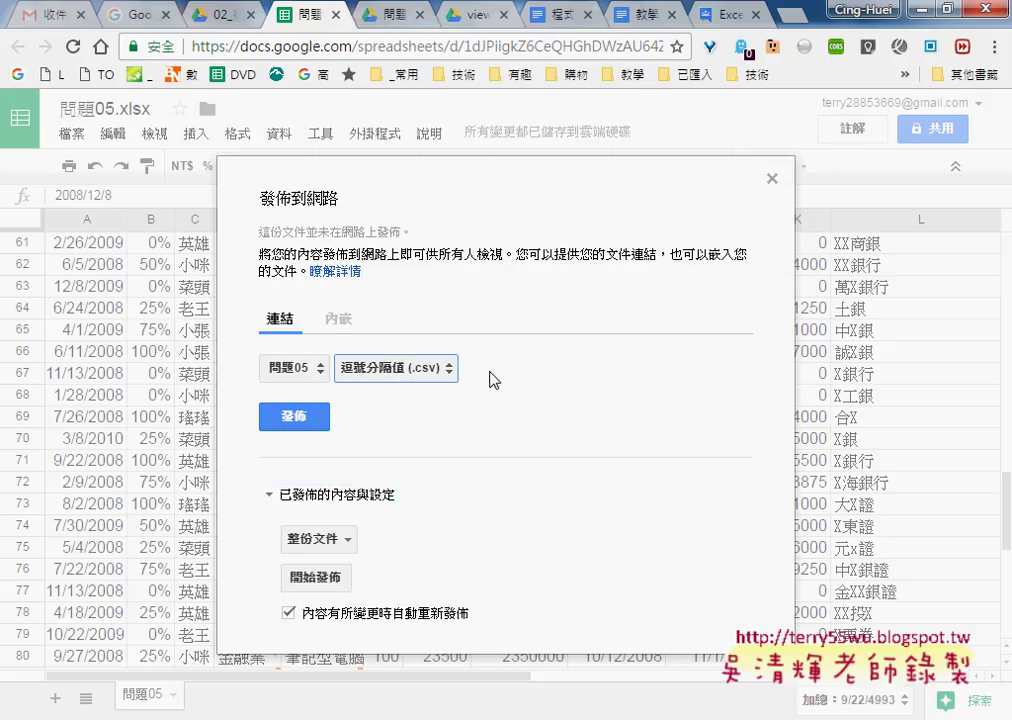
click(316, 423)
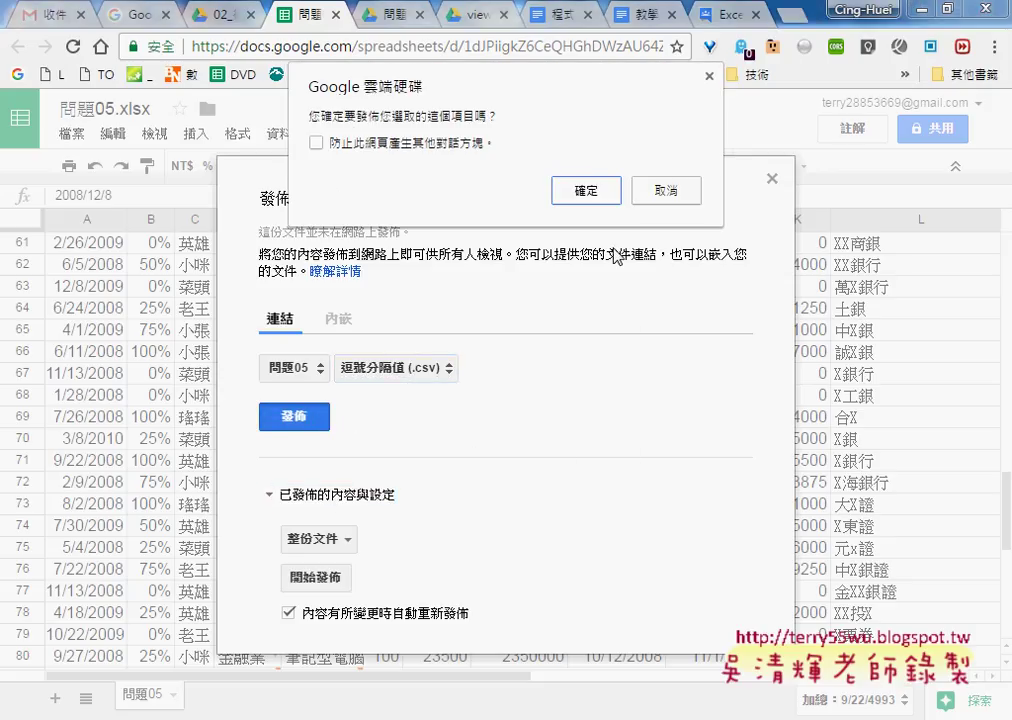
click(585, 126)
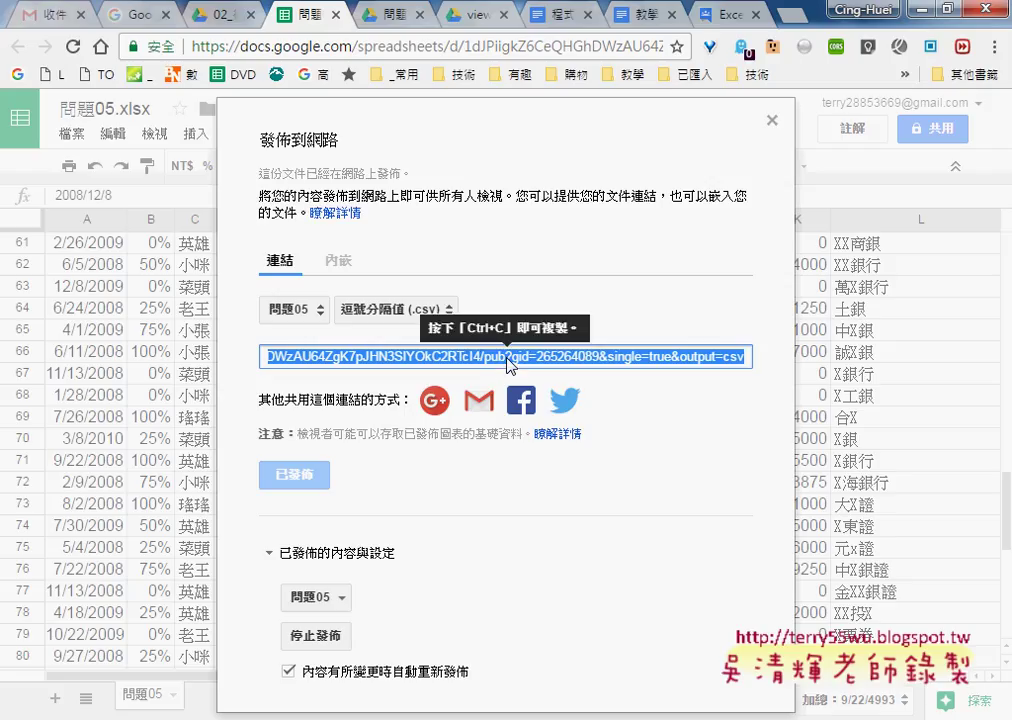
- Select the generated CSV link and switch to the 程式碼 notes document
click(605, 360)
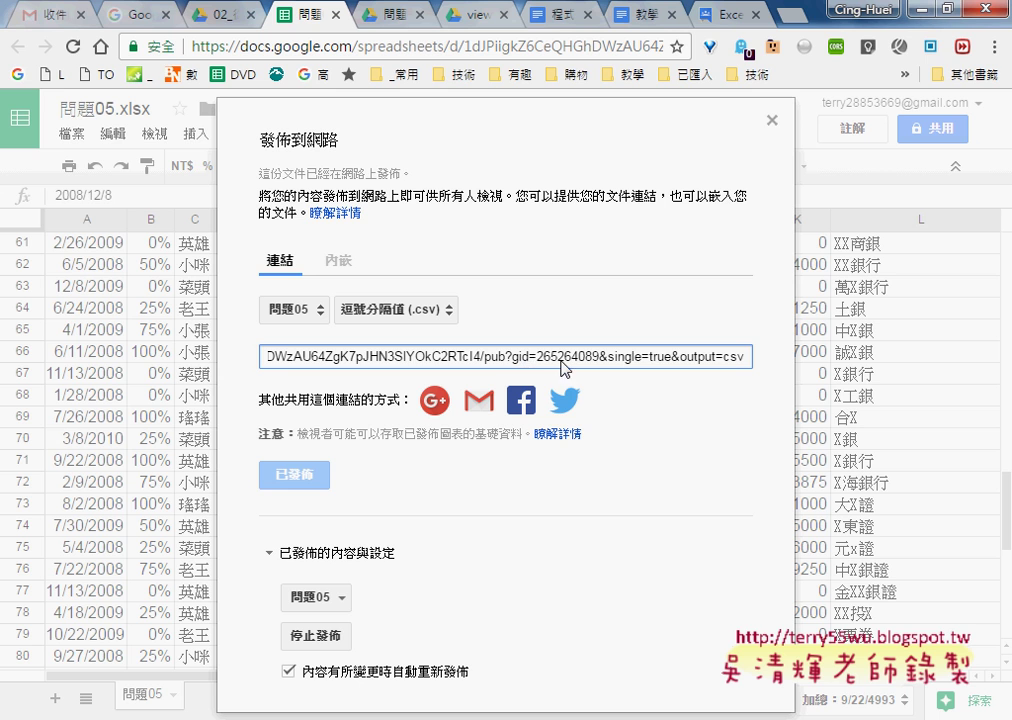
click(505, 357)
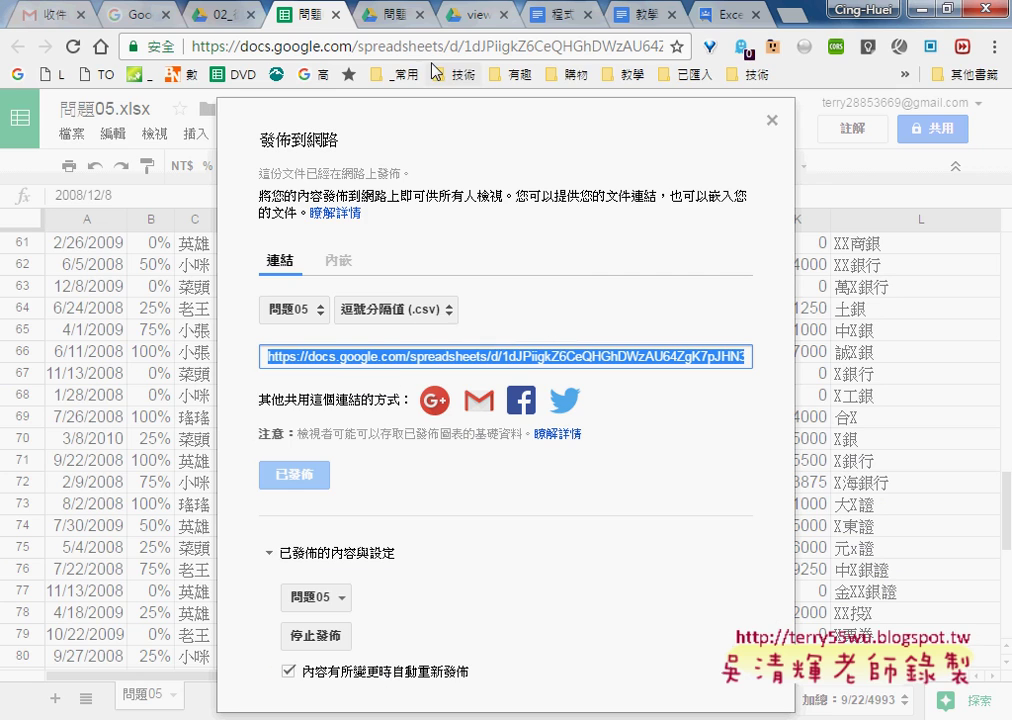
click(567, 24)
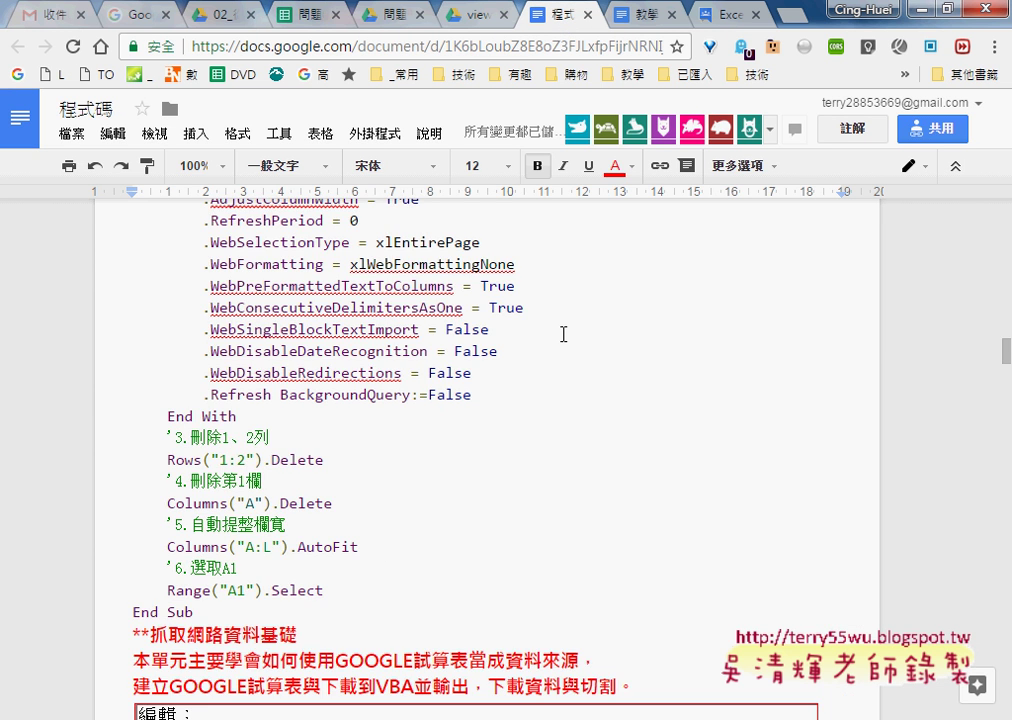
scroll(560, 330, down, 3)
scroll(561, 327, down, 2)
scroll(561, 327, down, 1)
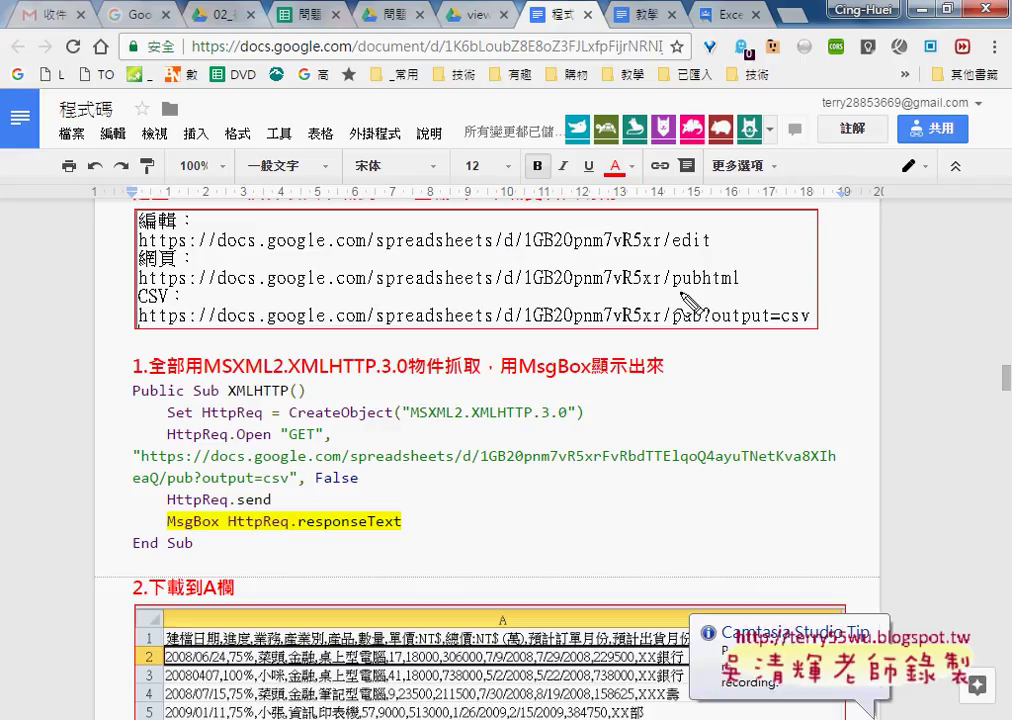
drag(668, 291, 740, 291)
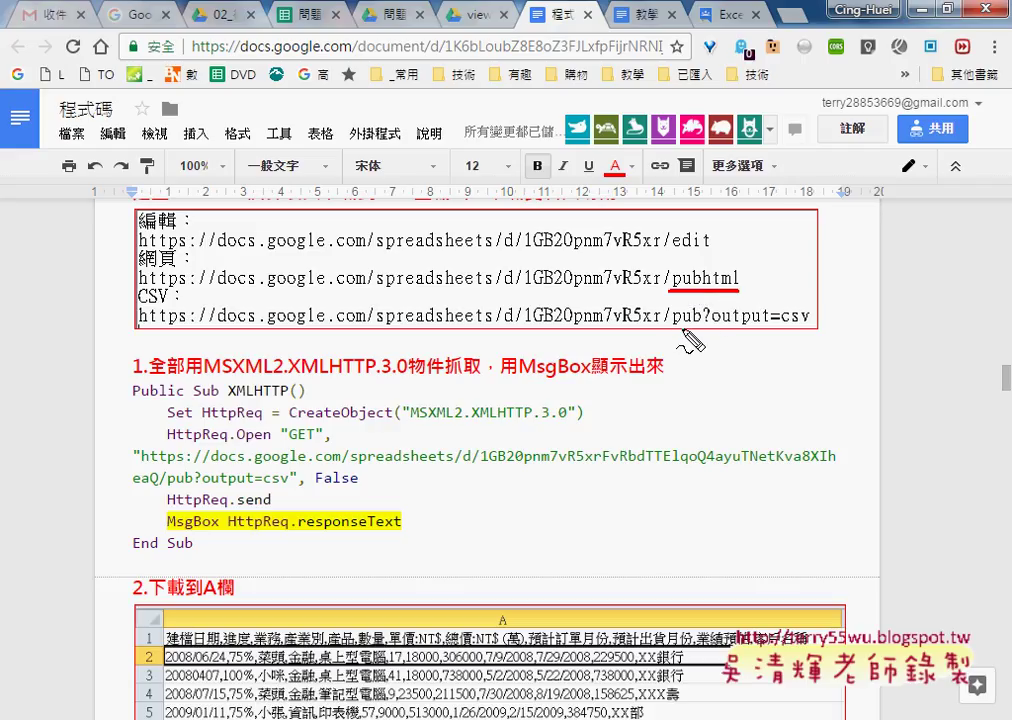
drag(803, 323, 706, 324)
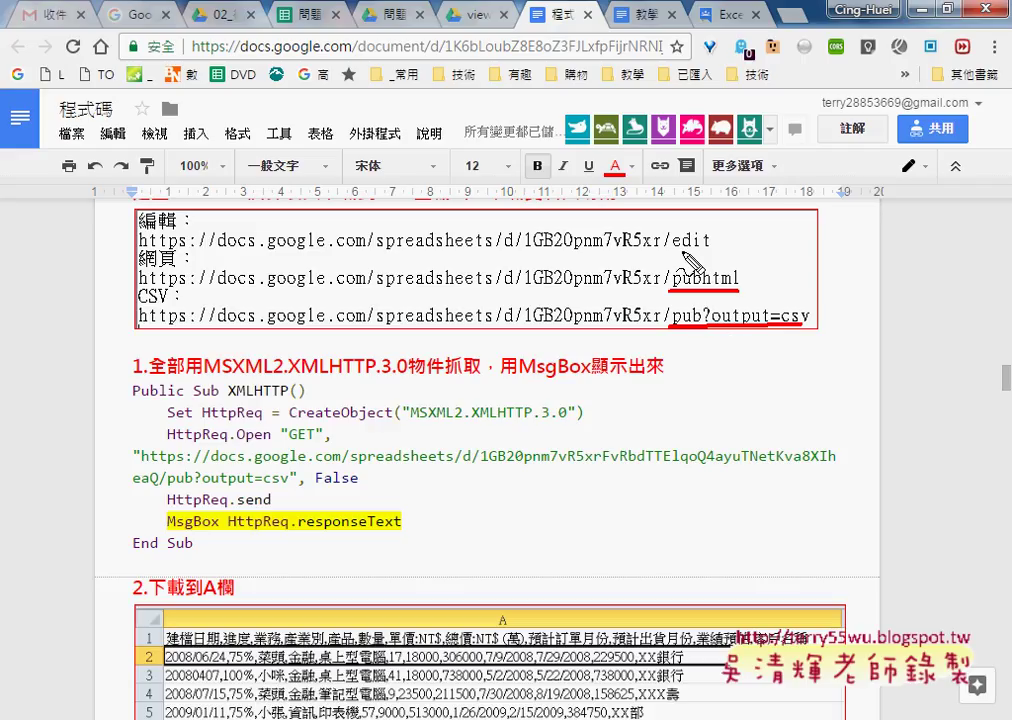
drag(672, 249, 712, 249)
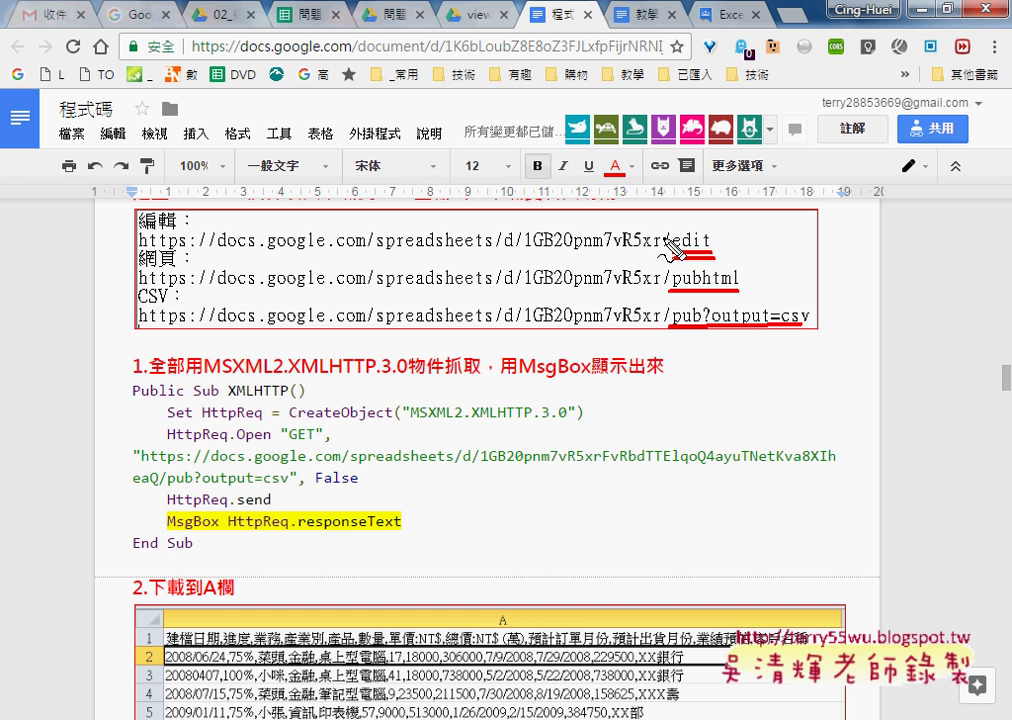
key(Escape)
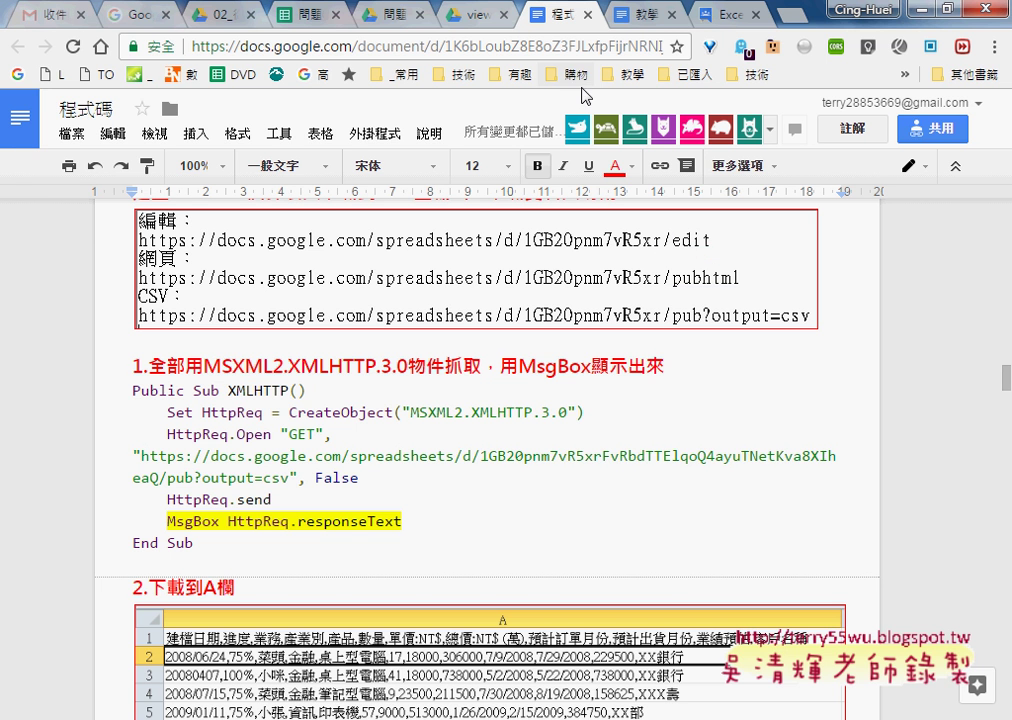
- Replace the 問題05 page address ending 'pubhtml?gid=265264089&single=true' with 'edit' and load it
click(389, 14)
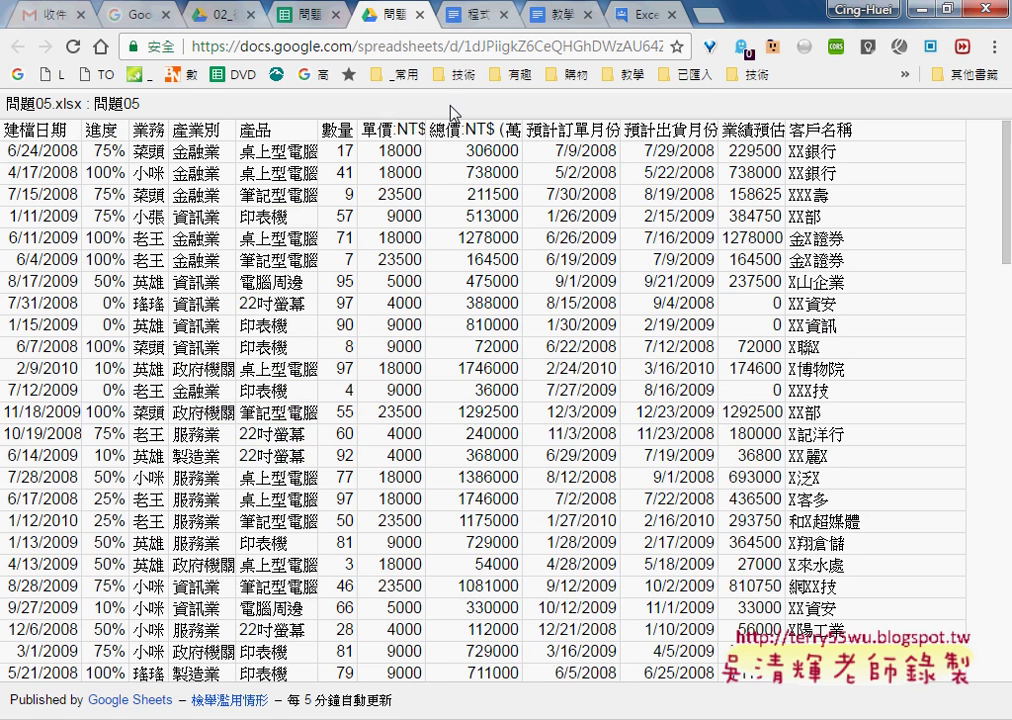
click(461, 50)
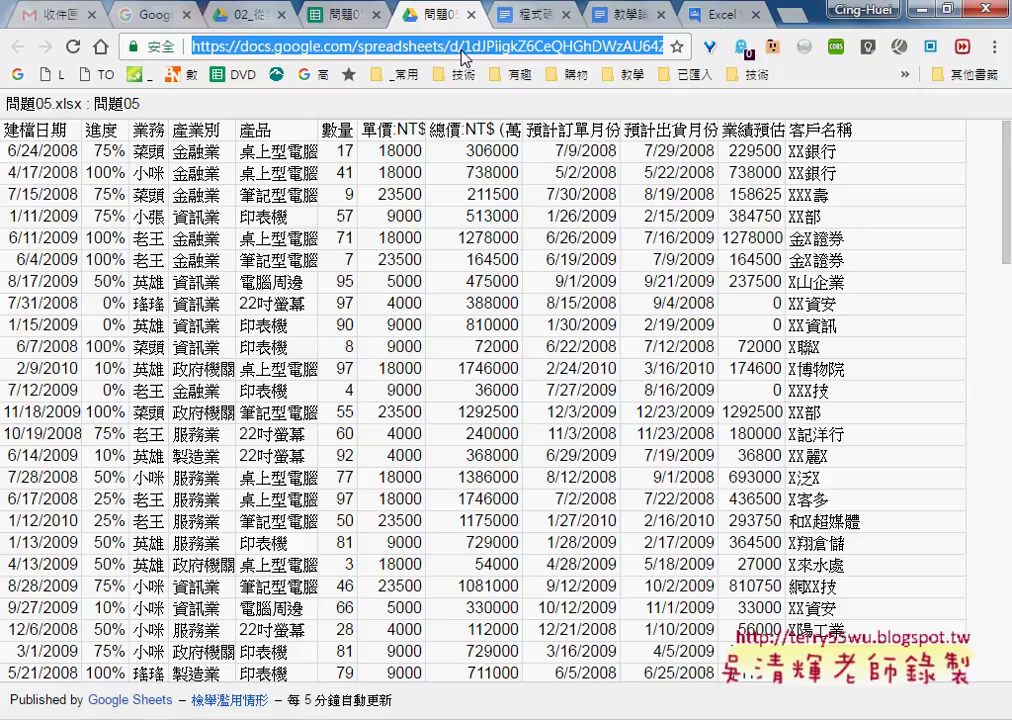
drag(463, 57, 648, 40)
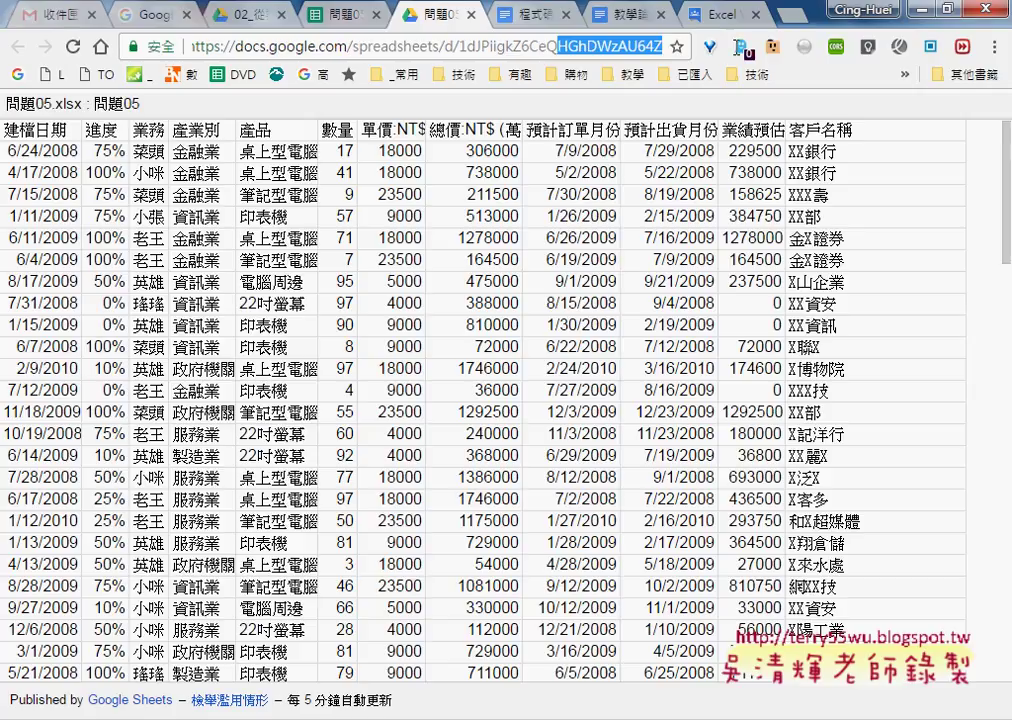
click(437, 47)
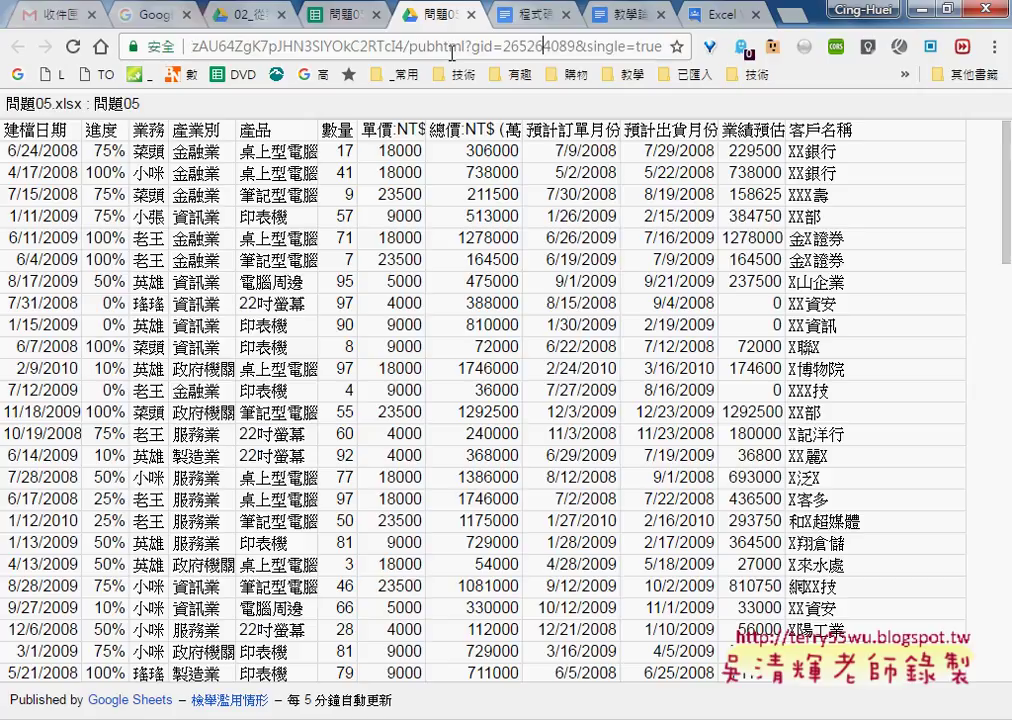
drag(410, 47, 534, 63)
drag(410, 47, 662, 47)
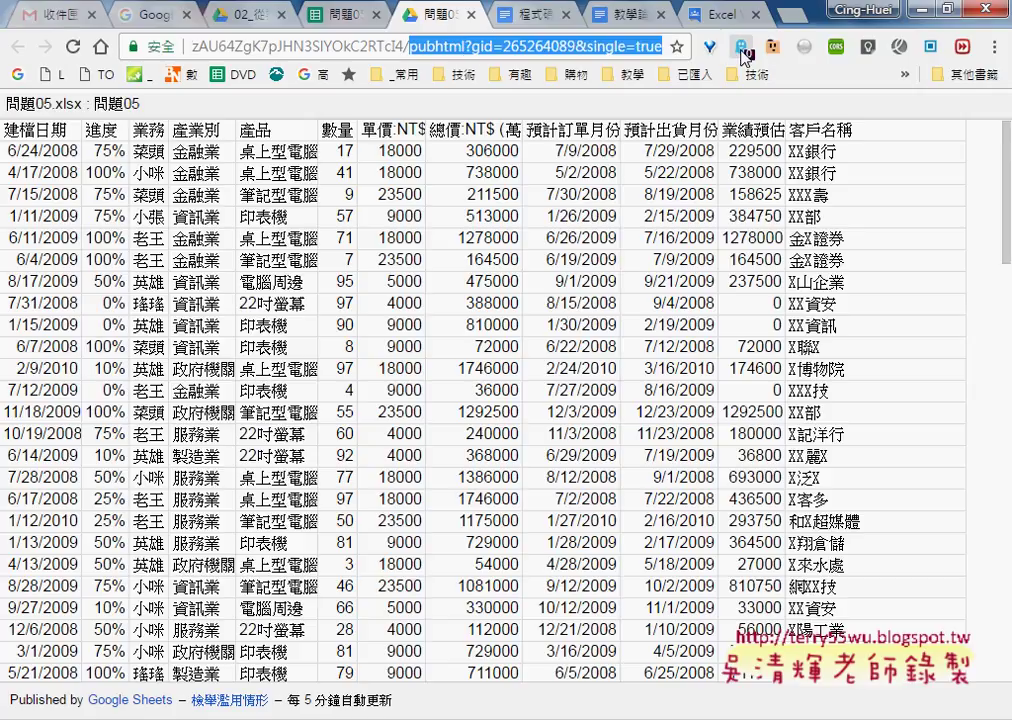
key(BackSpace)
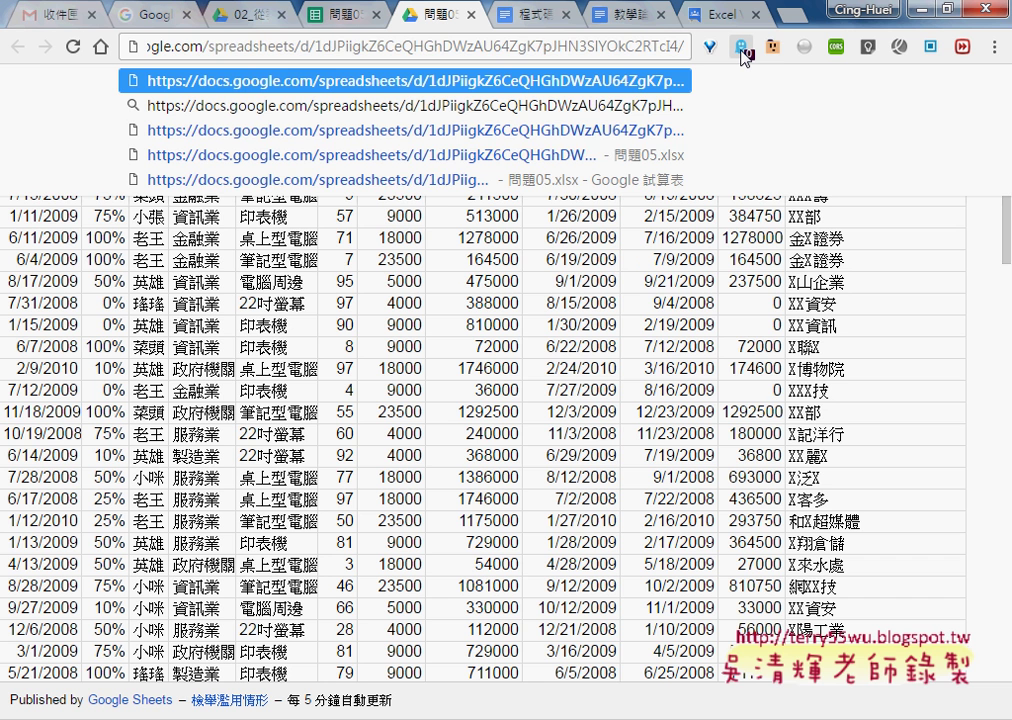
text(ed)
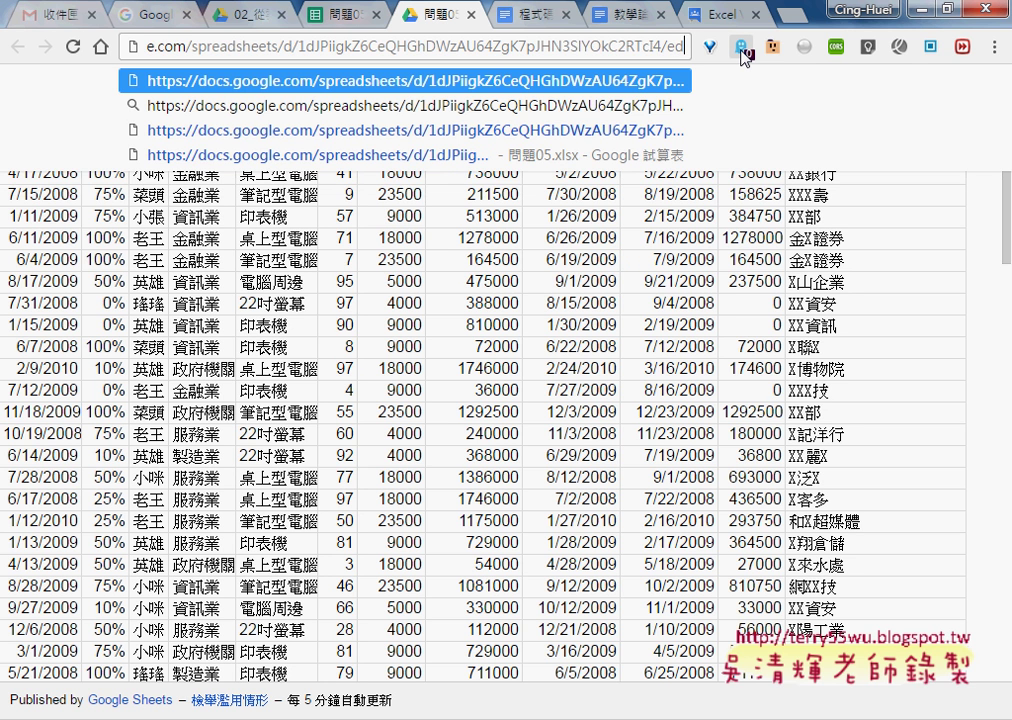
text(it)
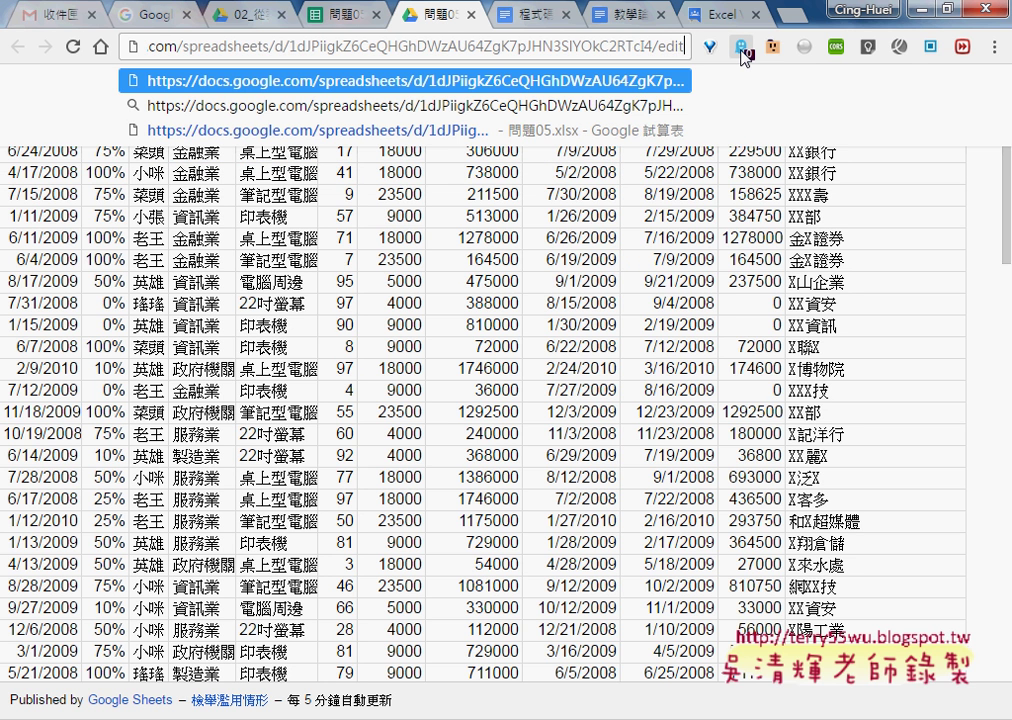
key(Return)
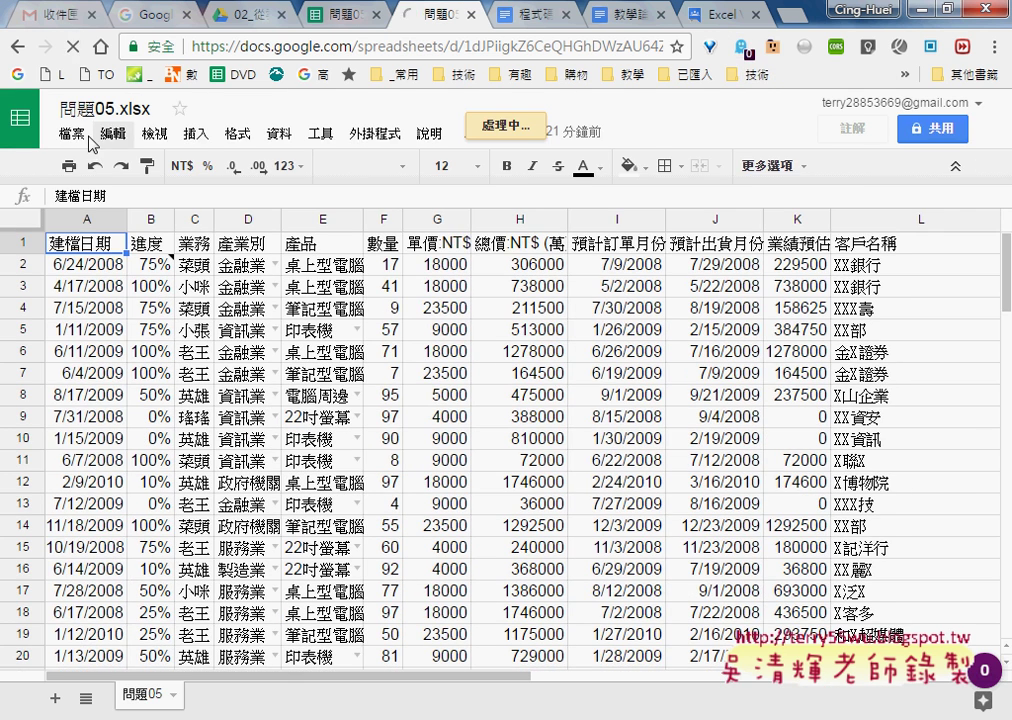
click(72, 135)
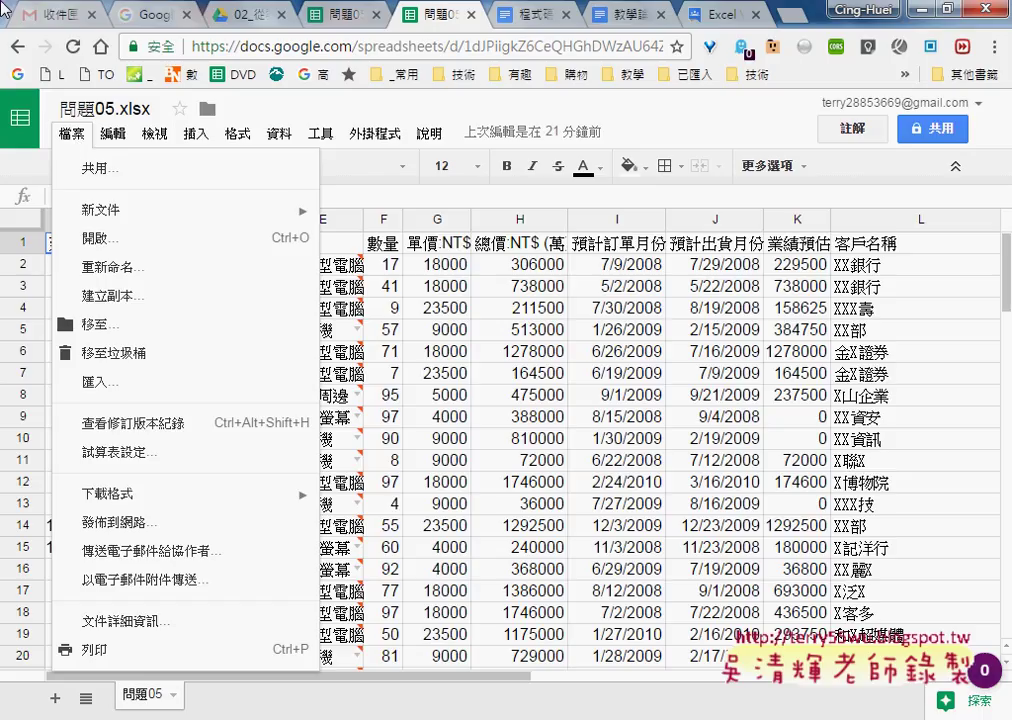
- Go back to the published 問題05 page and select the 'pubhtml?gid=265264089&single=true' address ending
click(18, 47)
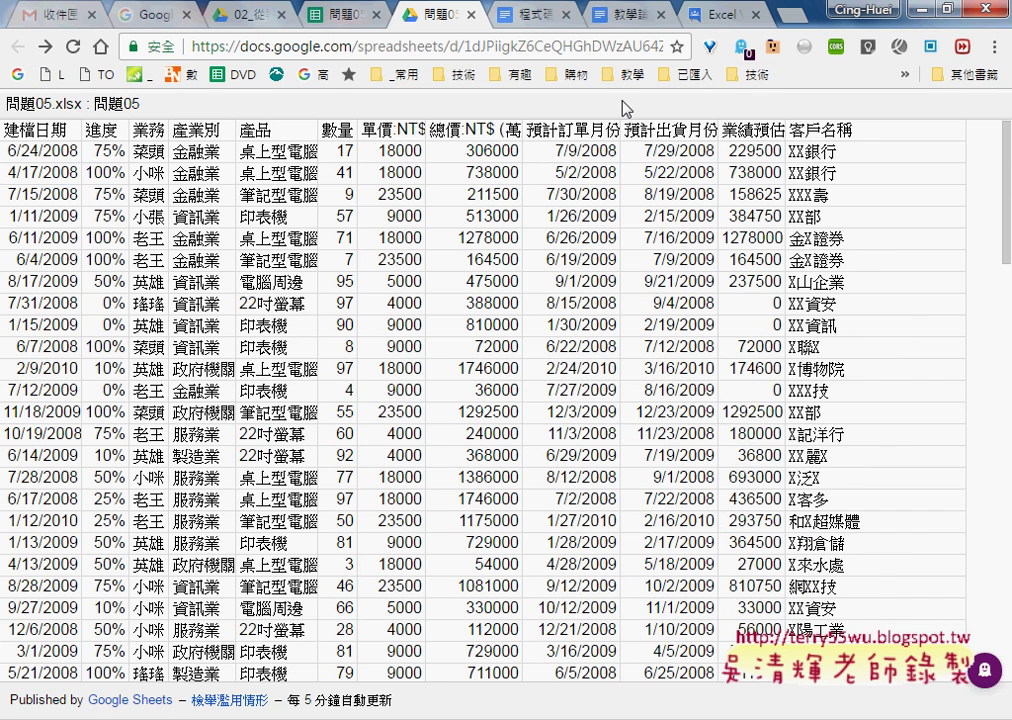
click(512, 49)
key(End)
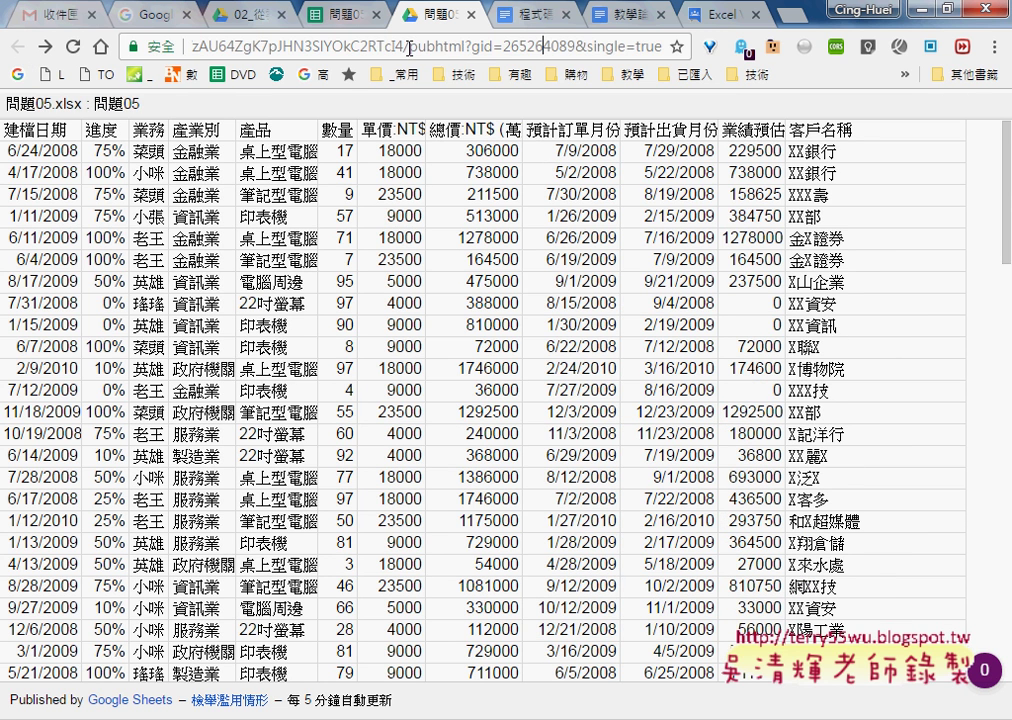
drag(409, 47, 694, 46)
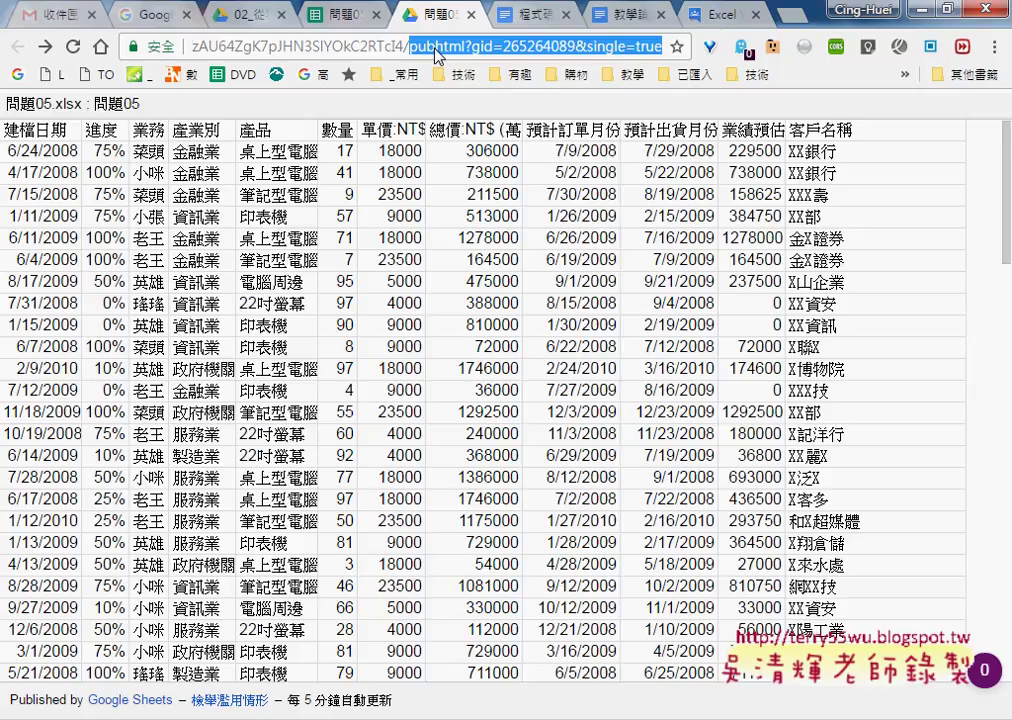
- Check the CSV address in 程式碼, then change the 問題05 address ending to '?output=csv' and load it
click(530, 15)
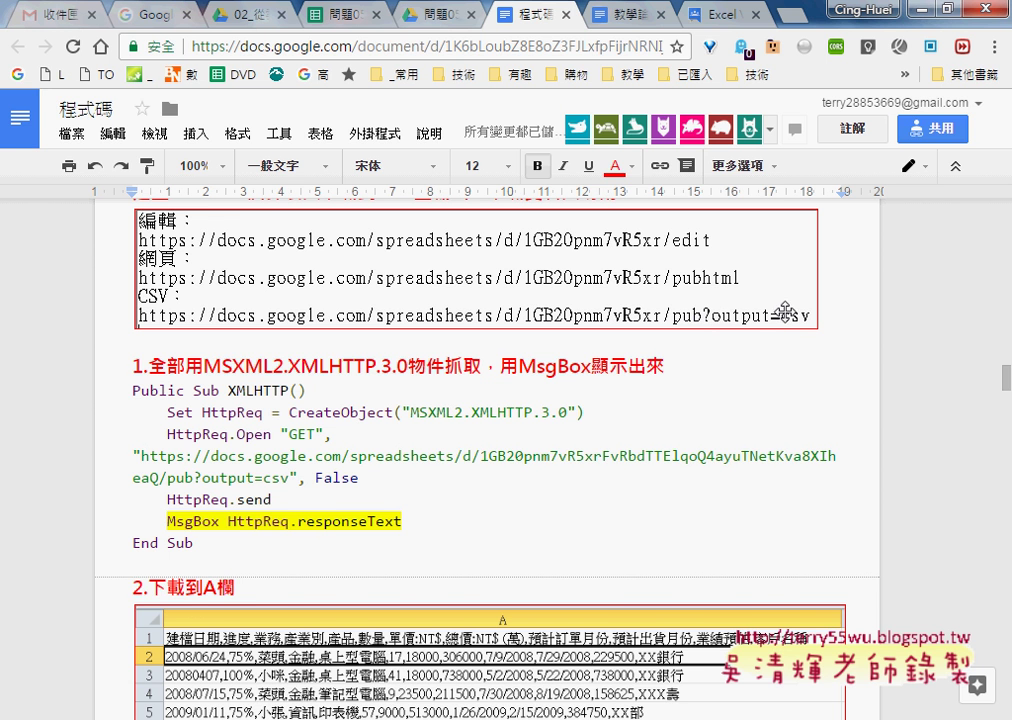
click(440, 16)
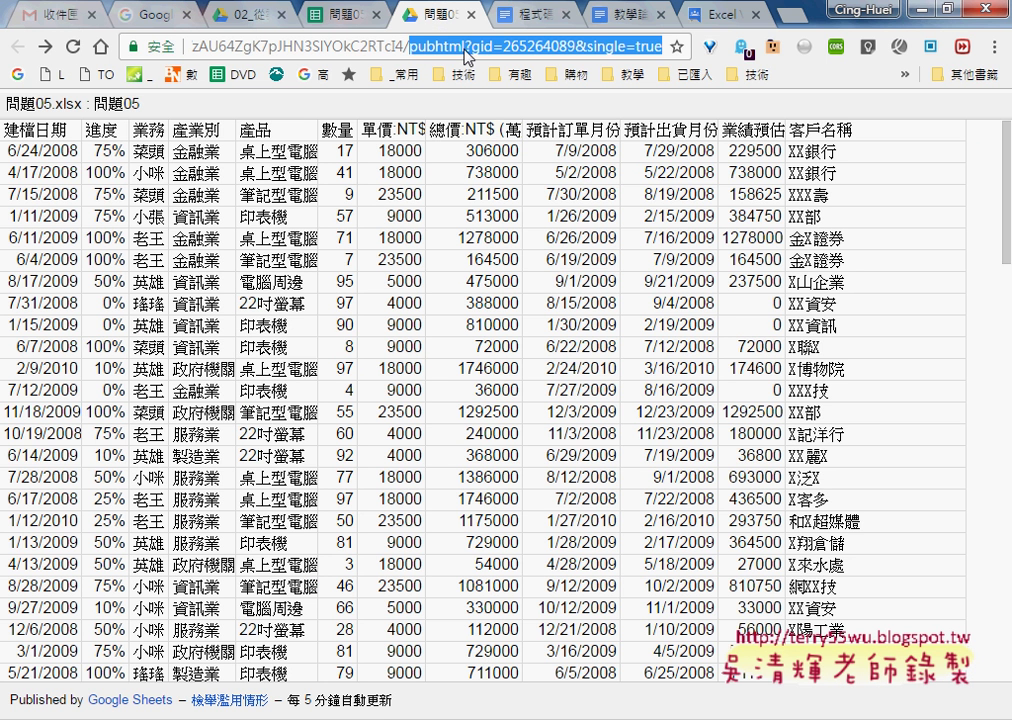
drag(436, 47, 780, 57)
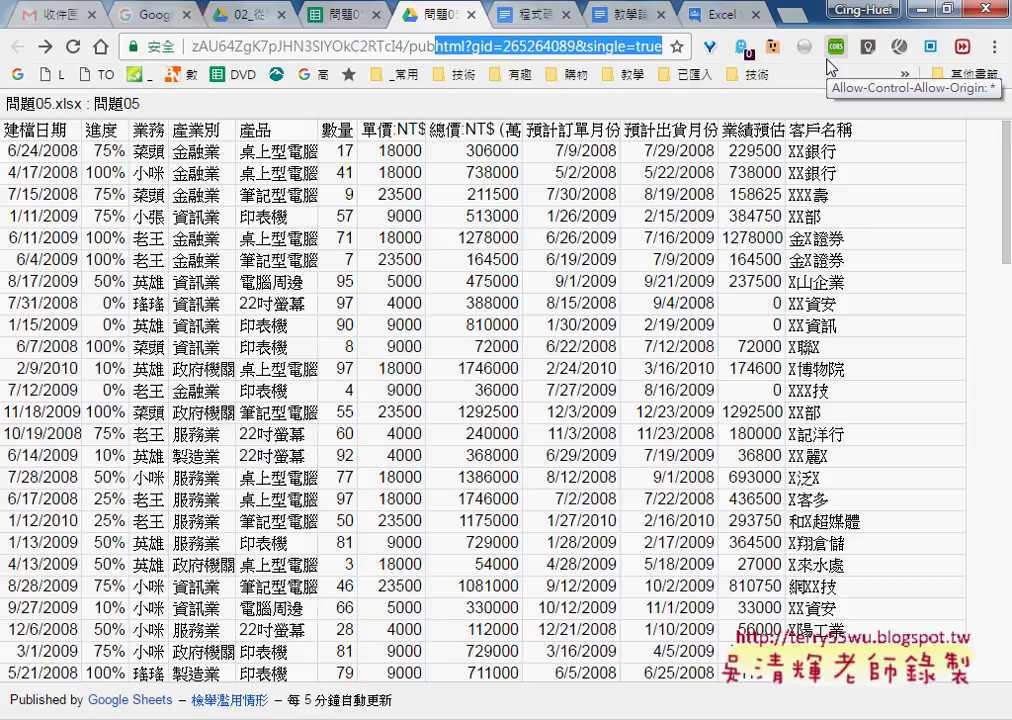
text(?)
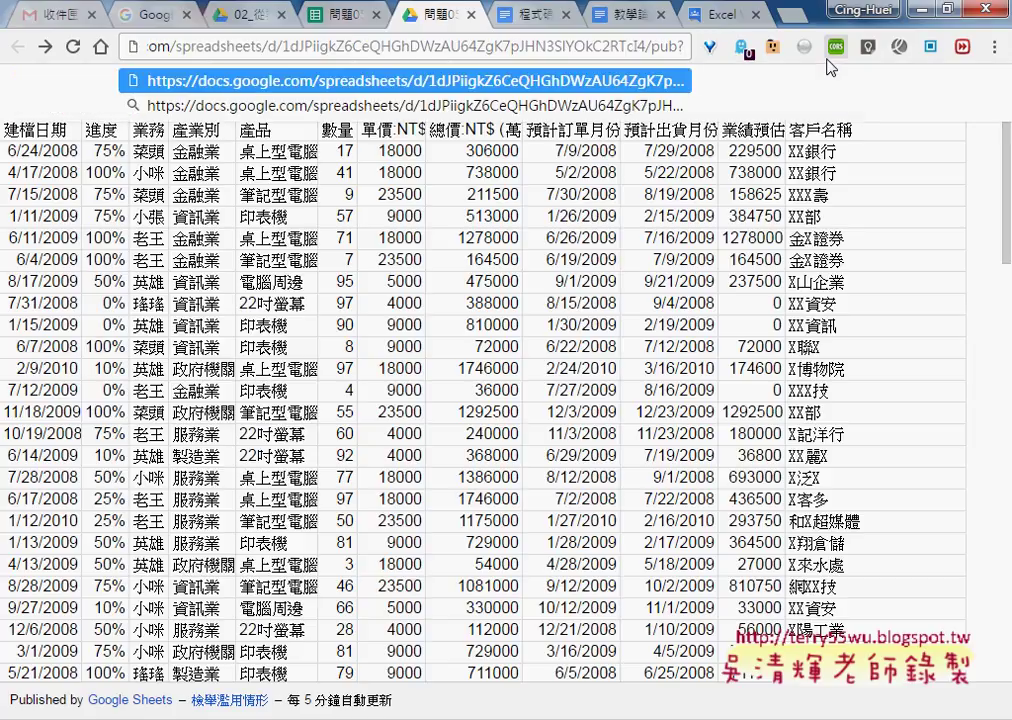
text(ou)
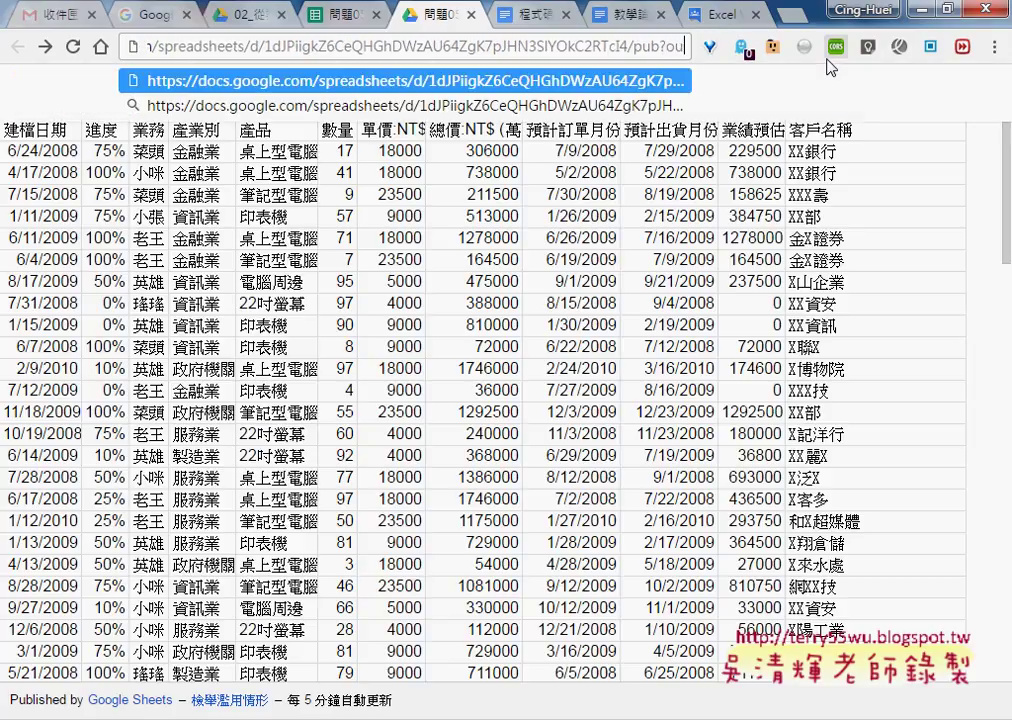
text(tpu)
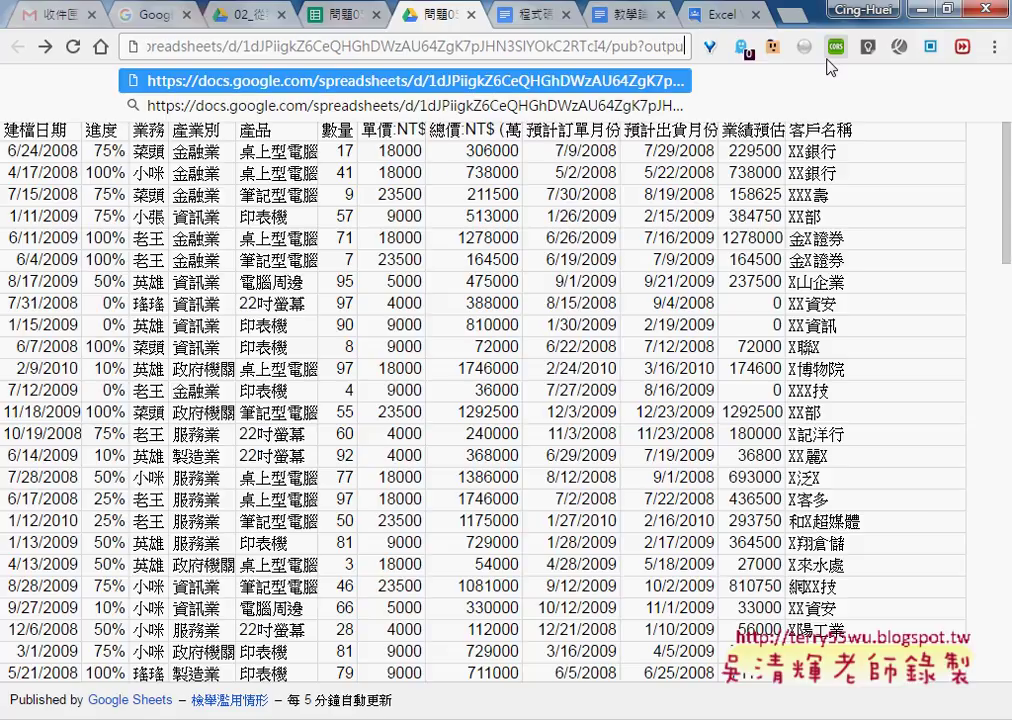
text(t=)
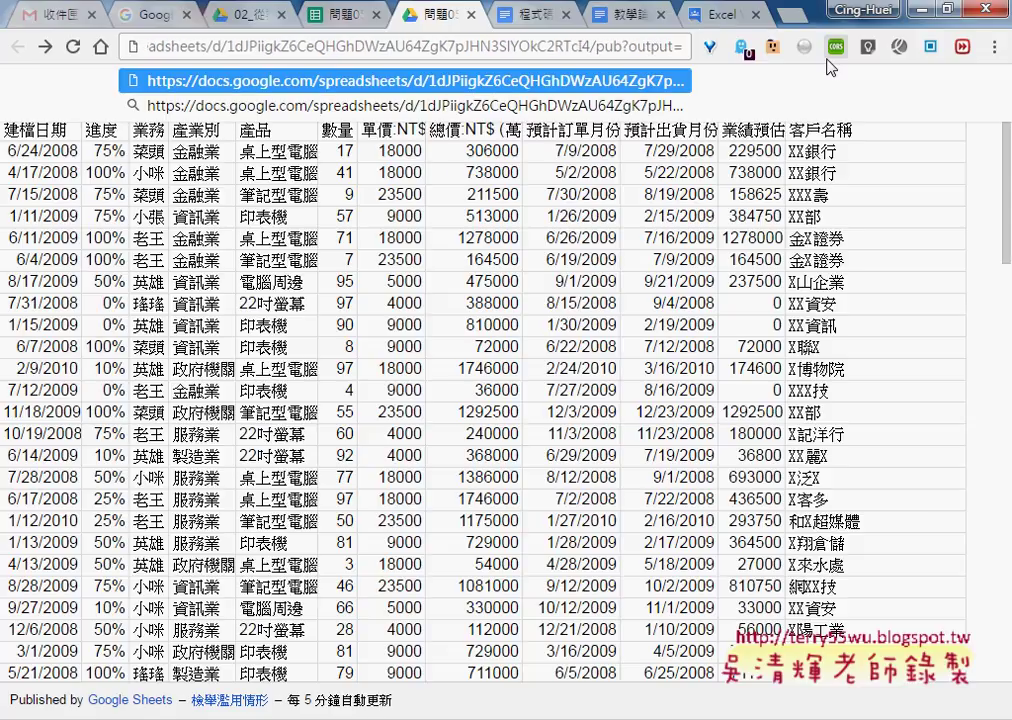
text(csv)
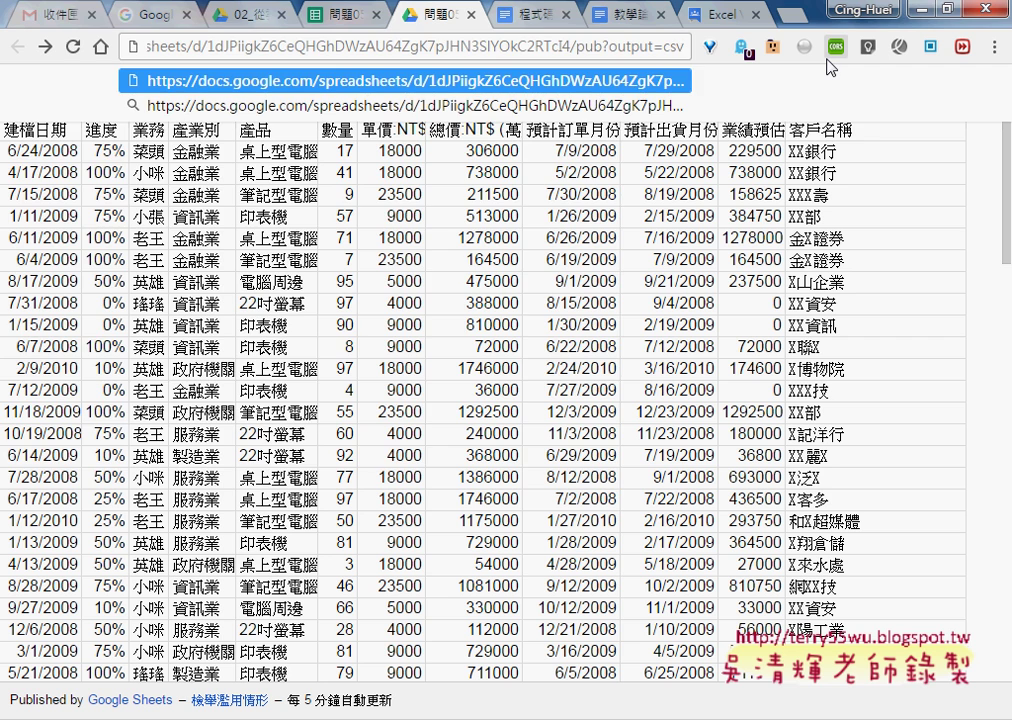
key(Return)
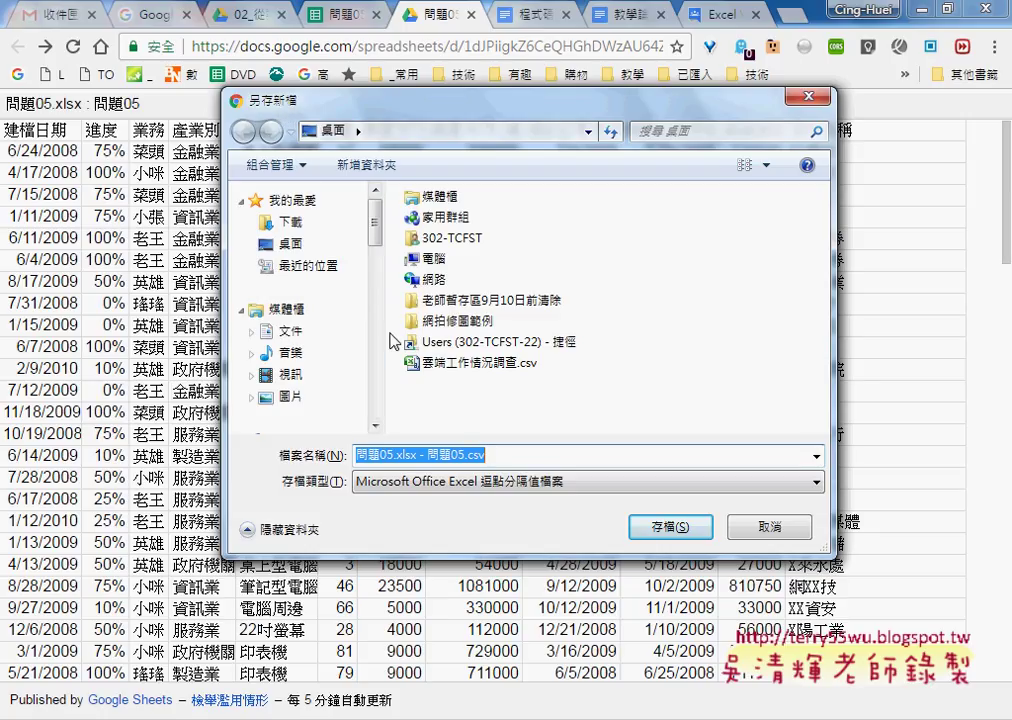
- Save the download as 問題05.csv and show it in its folder
click(386, 457)
drag(357, 455, 423, 455)
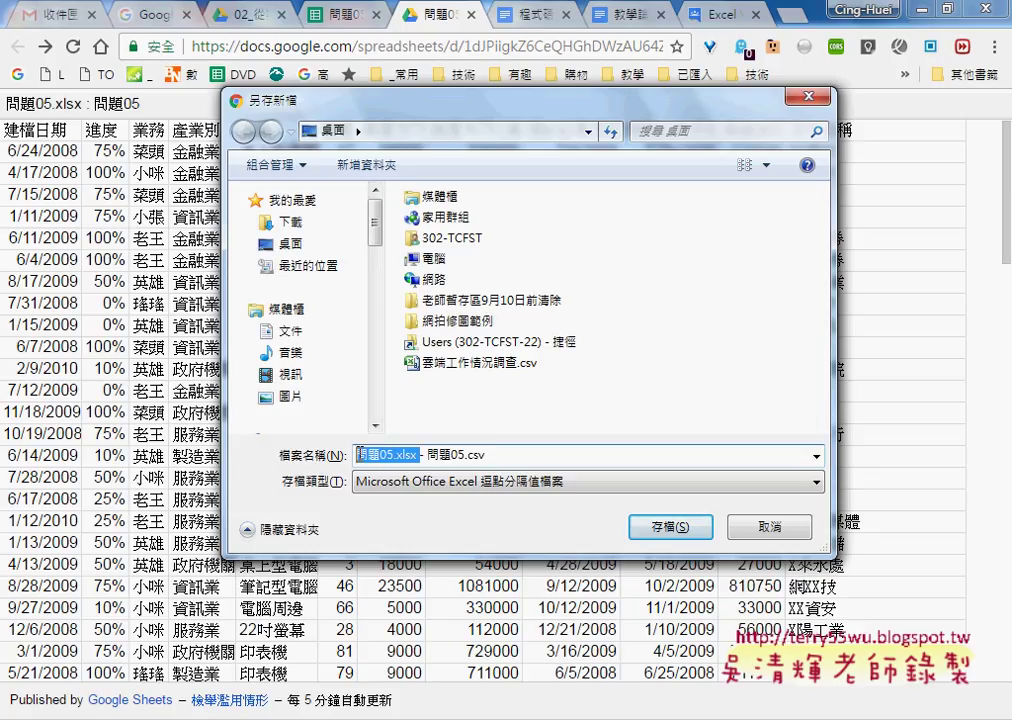
key(End)
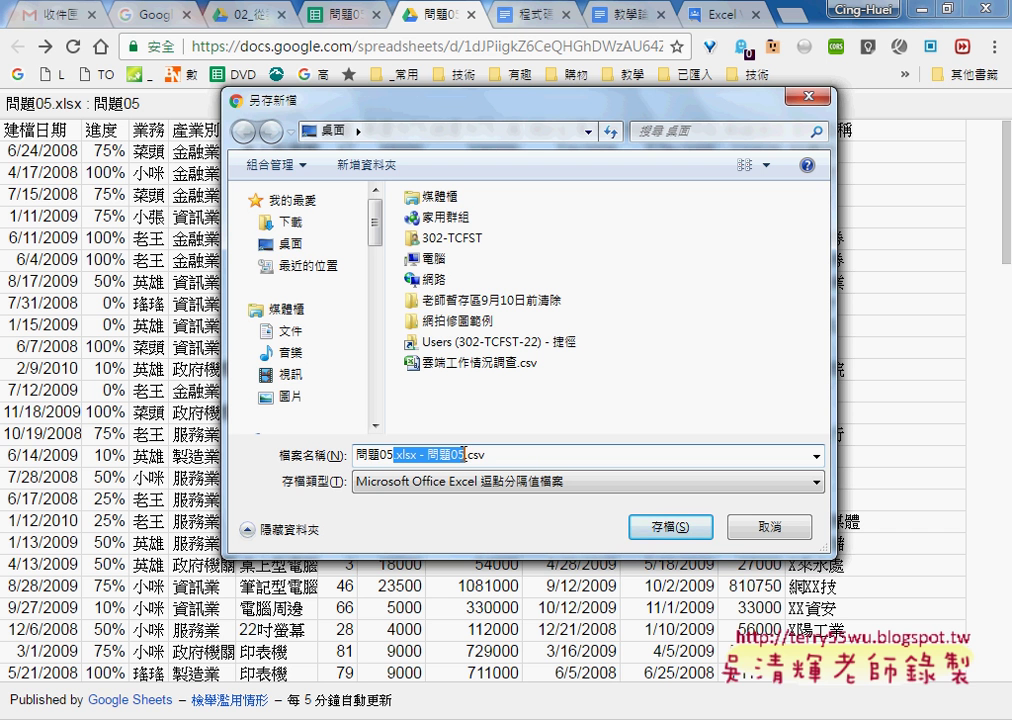
drag(463, 453, 470, 453)
key(BackSpace)
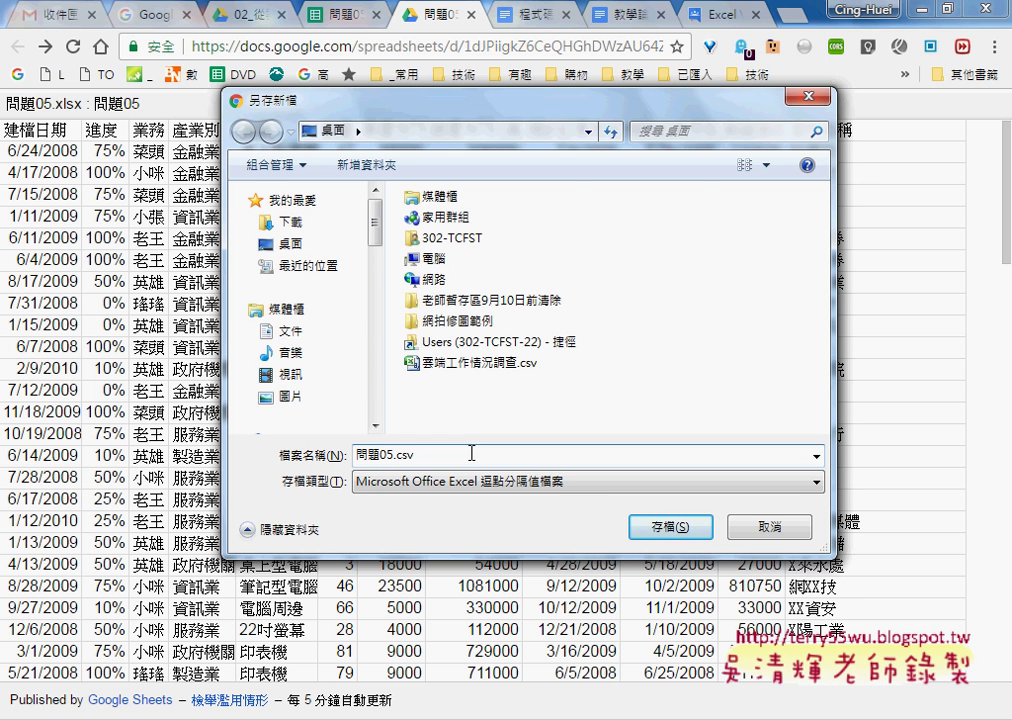
click(678, 525)
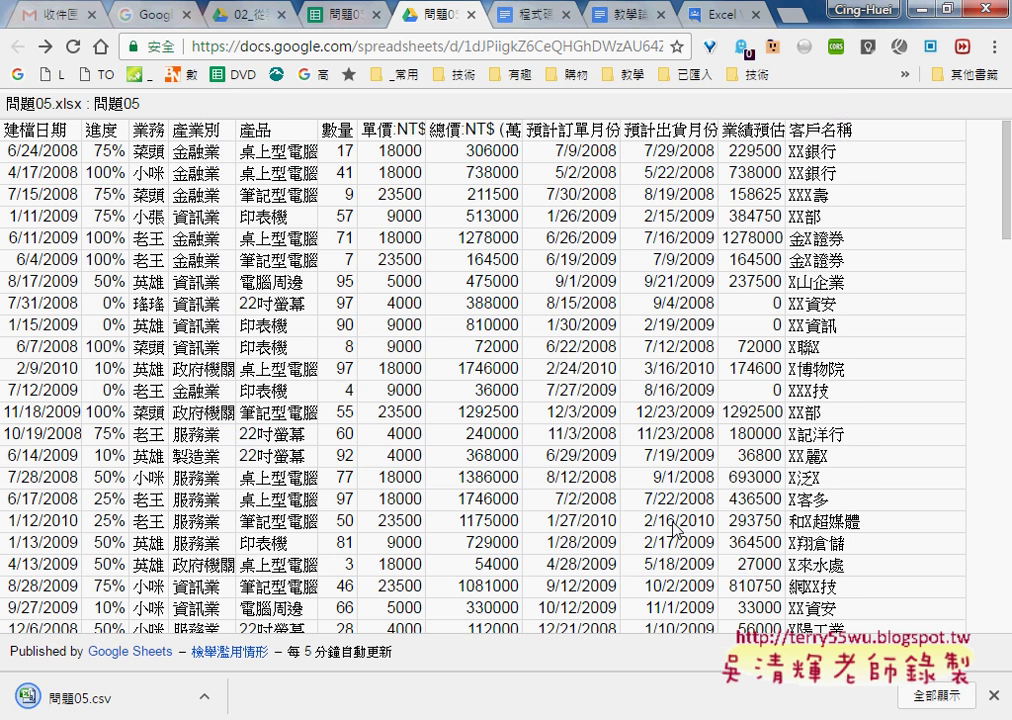
click(203, 696)
click(290, 631)
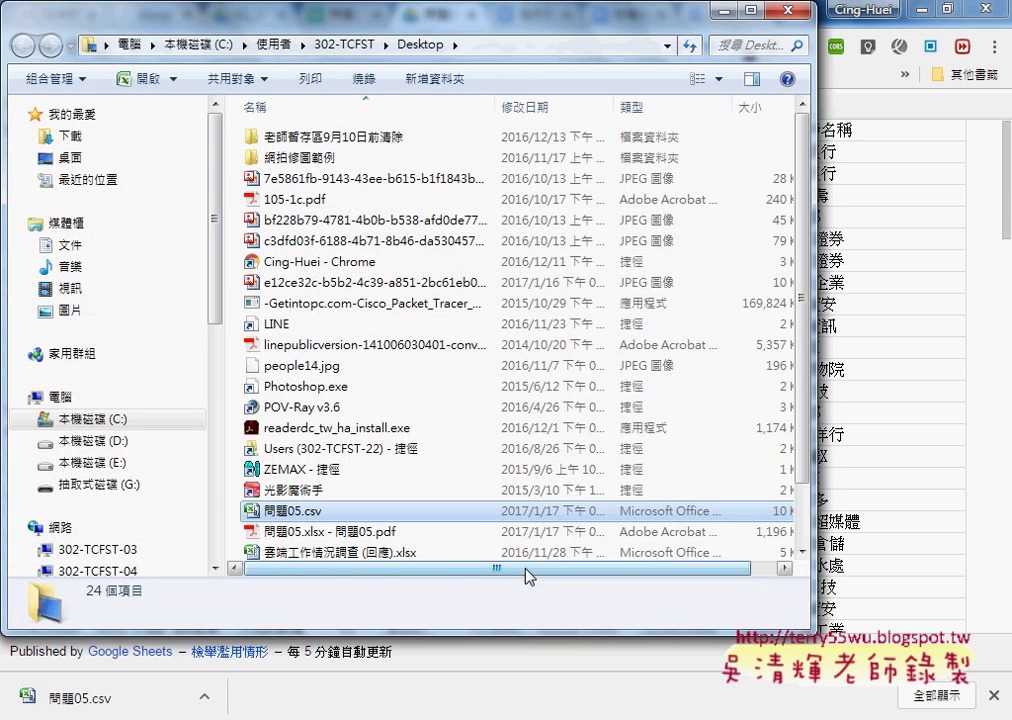
- Open 問題05.csv with 開啟檔案 > 記事本 and move Notepad toward the top-left
right_click(291, 513)
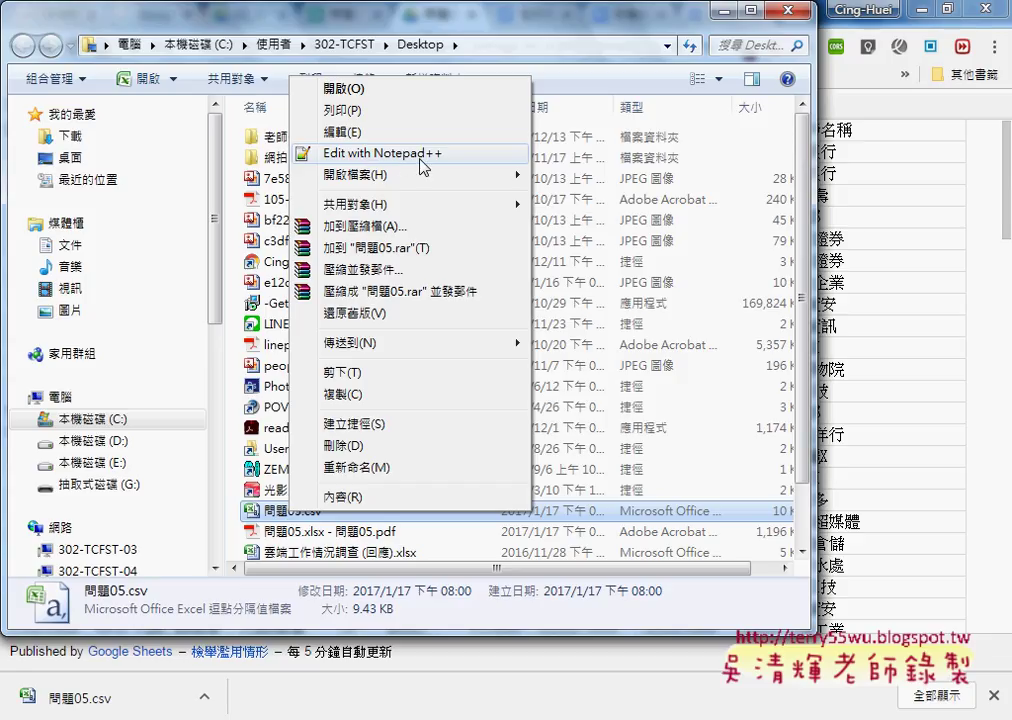
mouse_move(420, 178)
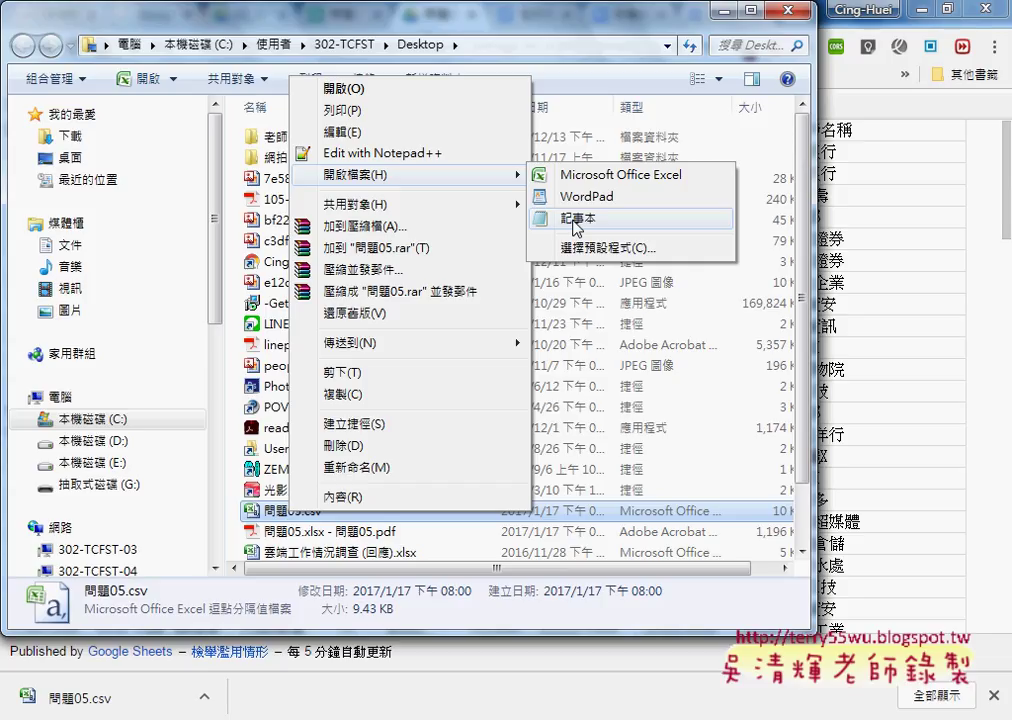
click(577, 218)
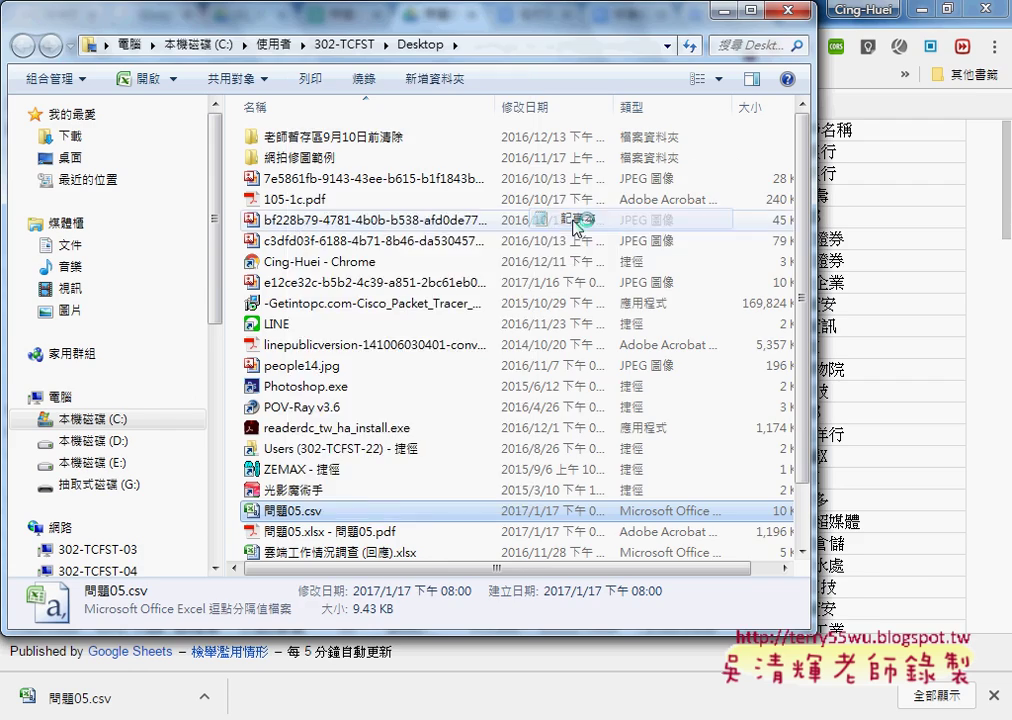
drag(574, 226, 473, 129)
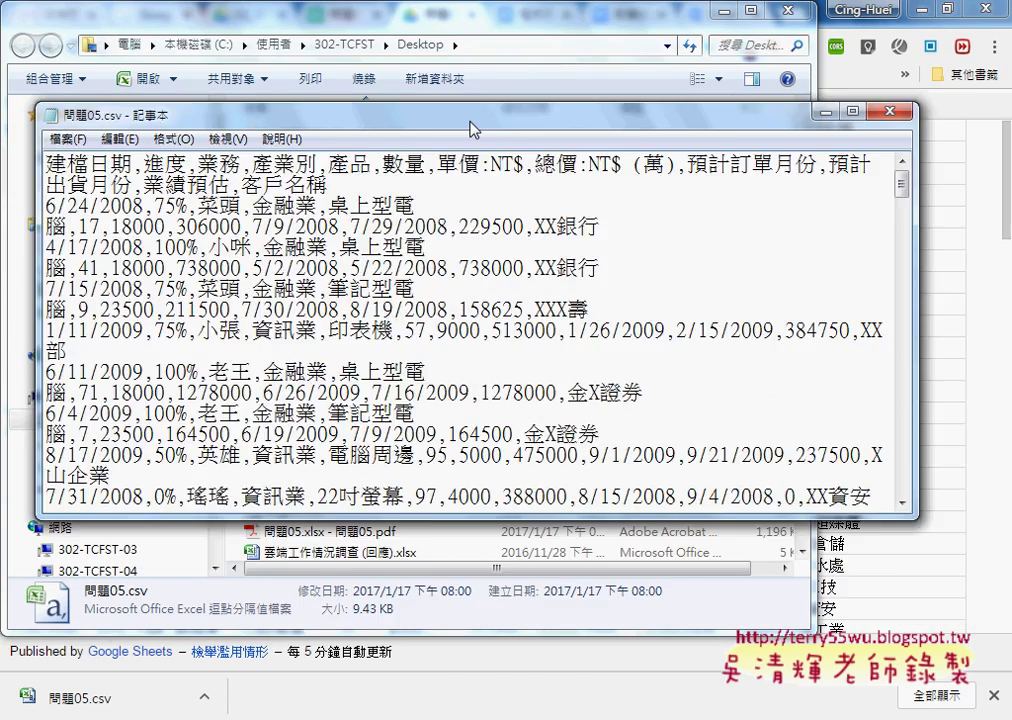
- Maximize Notepad and highlight the first header 建檔日期 and its trailing comma in 問題05.csv
double_click(470, 128)
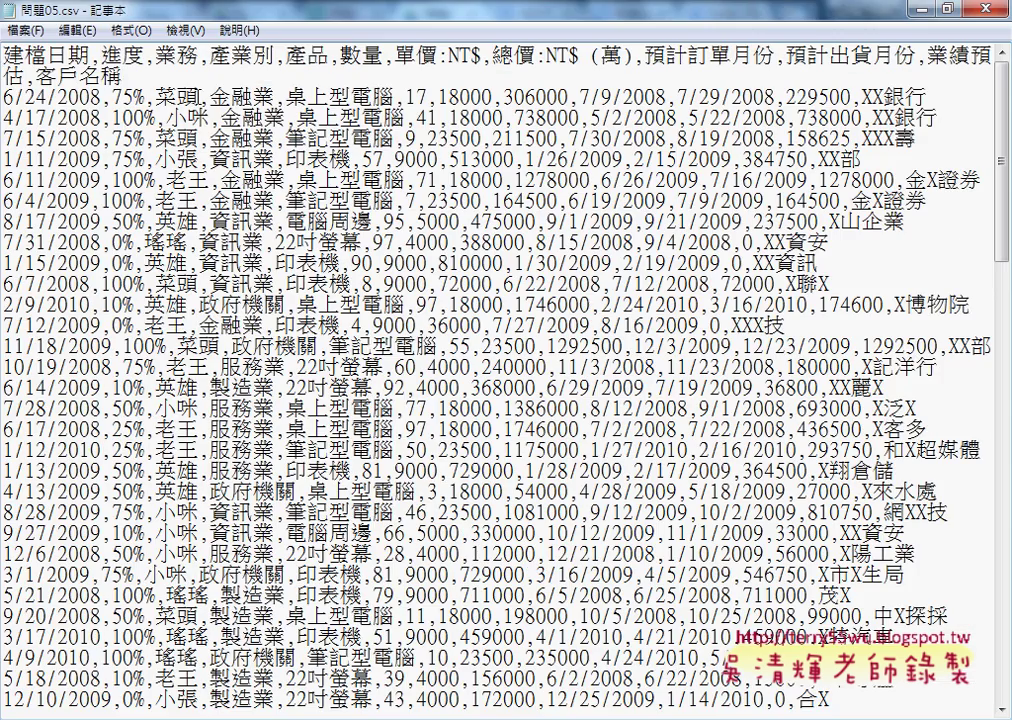
key(shift+Right)
key(shift+Right)
key(shift+Right)
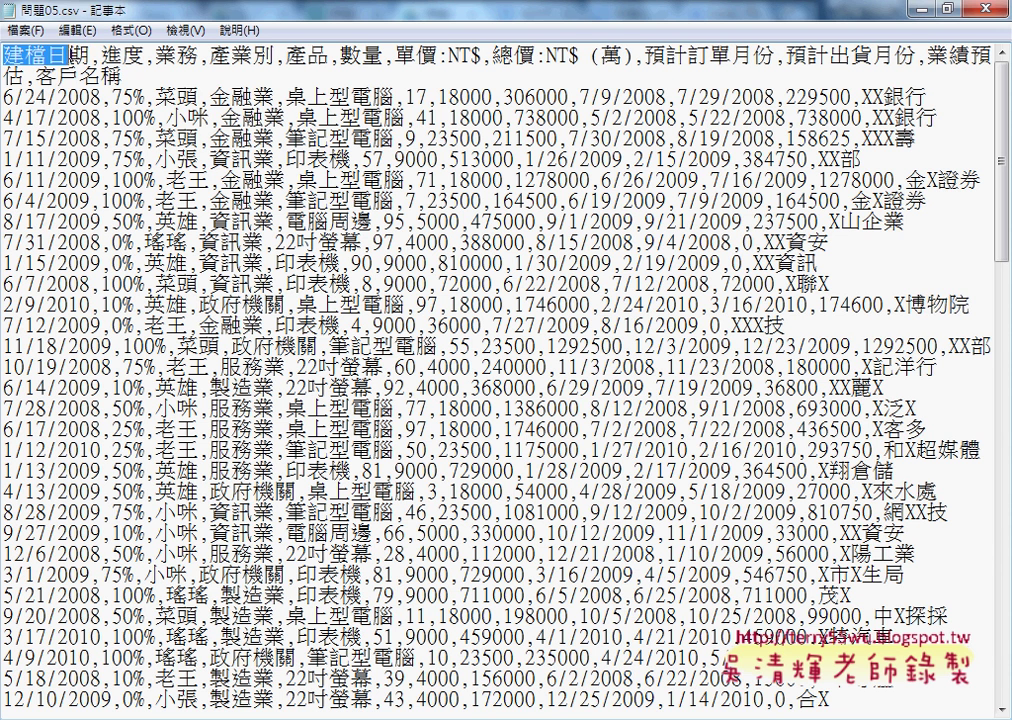
key(shift+Right)
key(Right)
key(shift+Right)
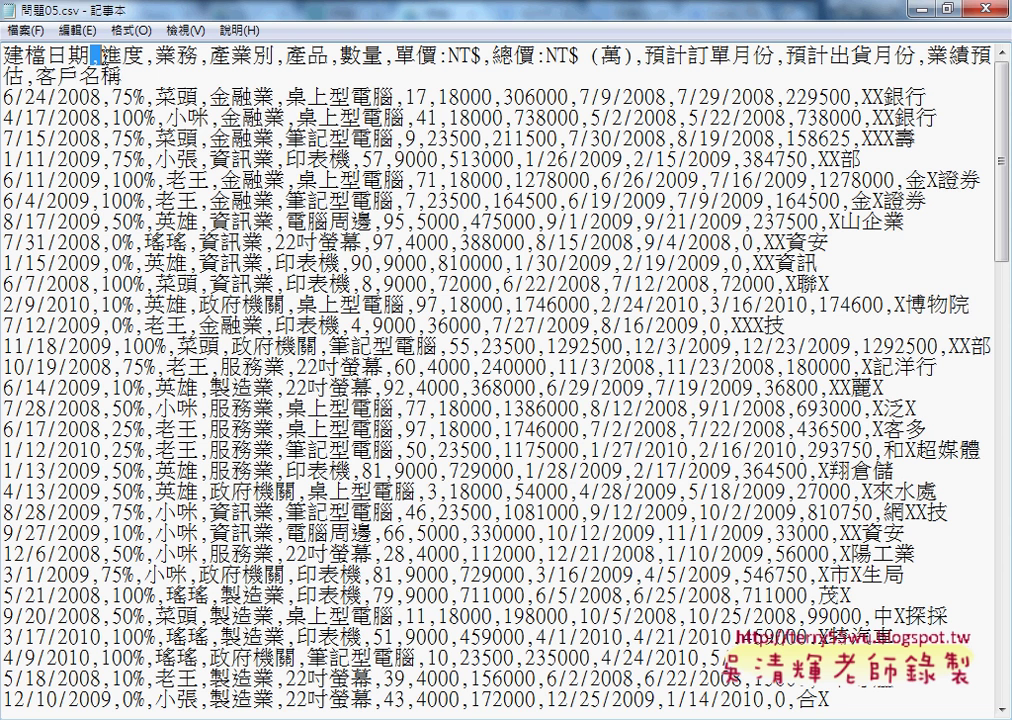
click(150, 76)
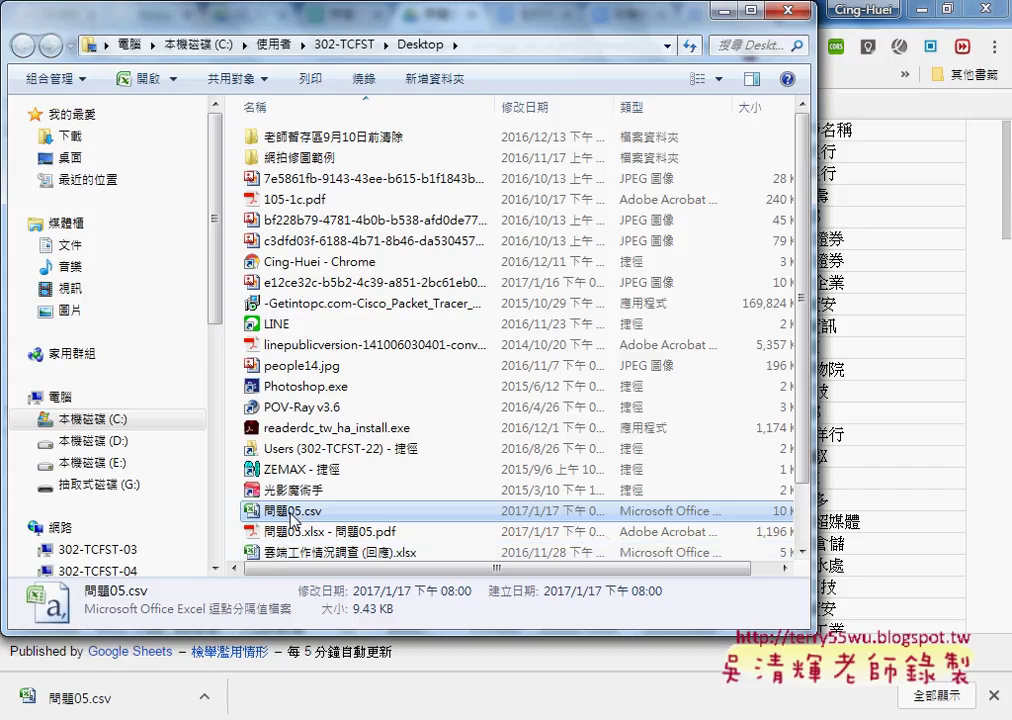
- Open 問題05.csv from the Desktop folder with Edit with Notepad++
right_click(291, 510)
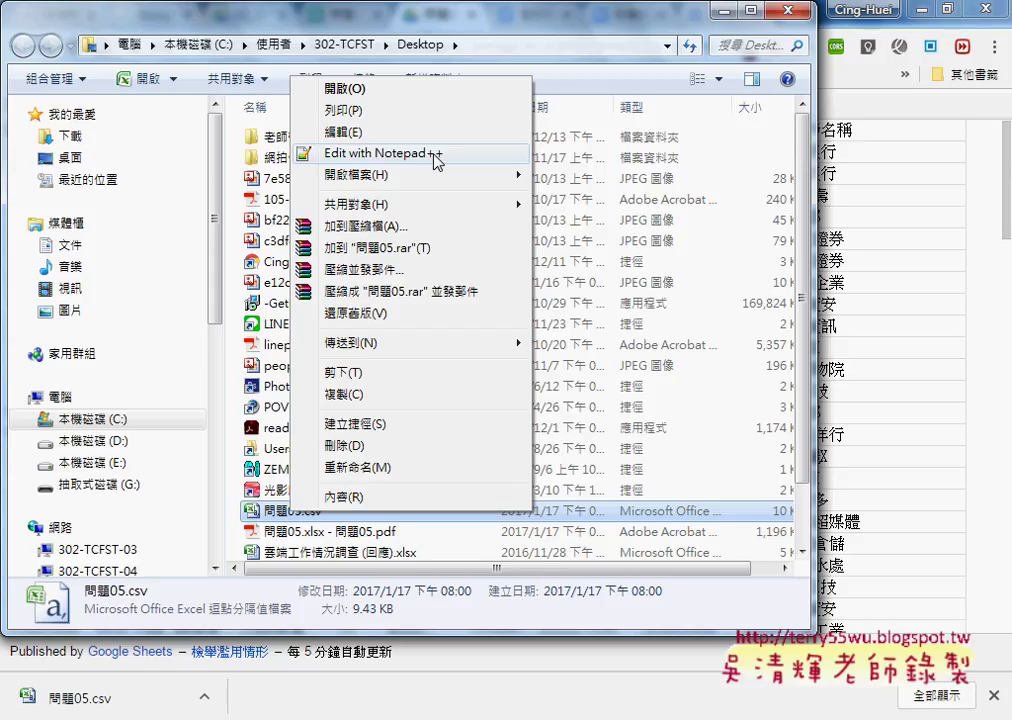
click(437, 162)
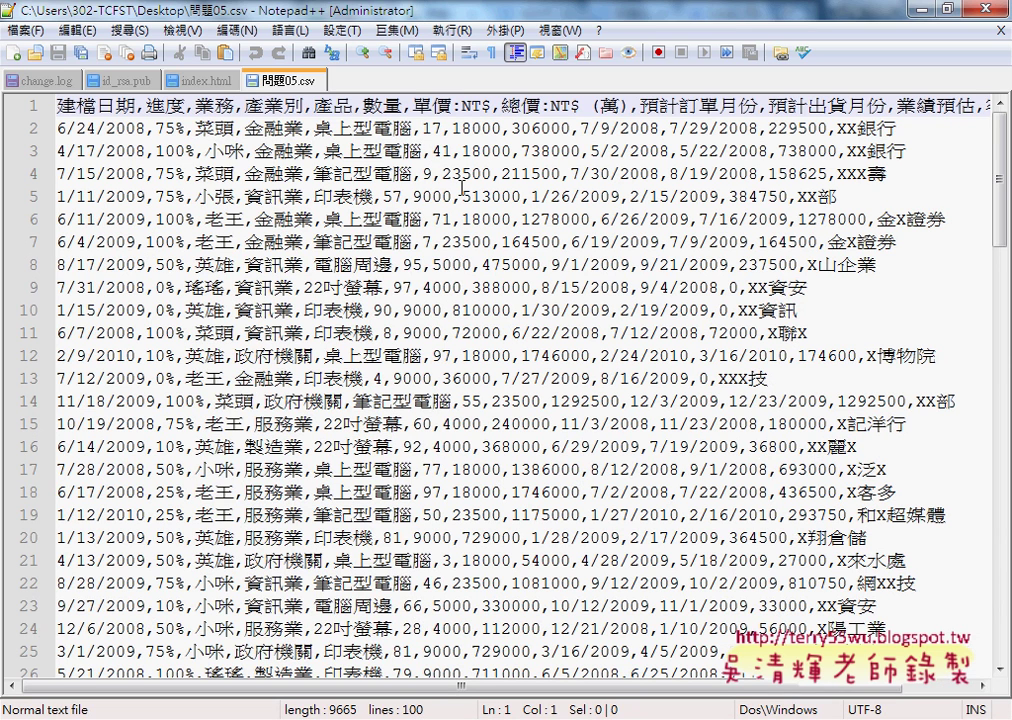
- Turn on 檢視(V) > 特殊字元 > 顯示所有字元 so CRLF markers appear on every line
click(181, 30)
mouse_move(300, 127)
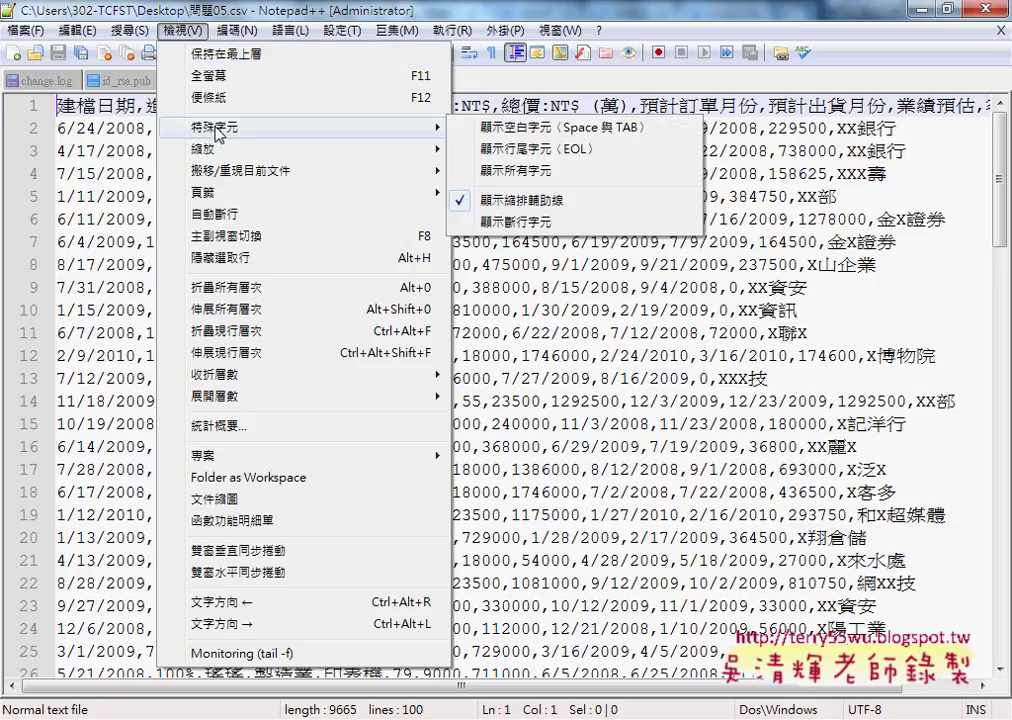
click(518, 176)
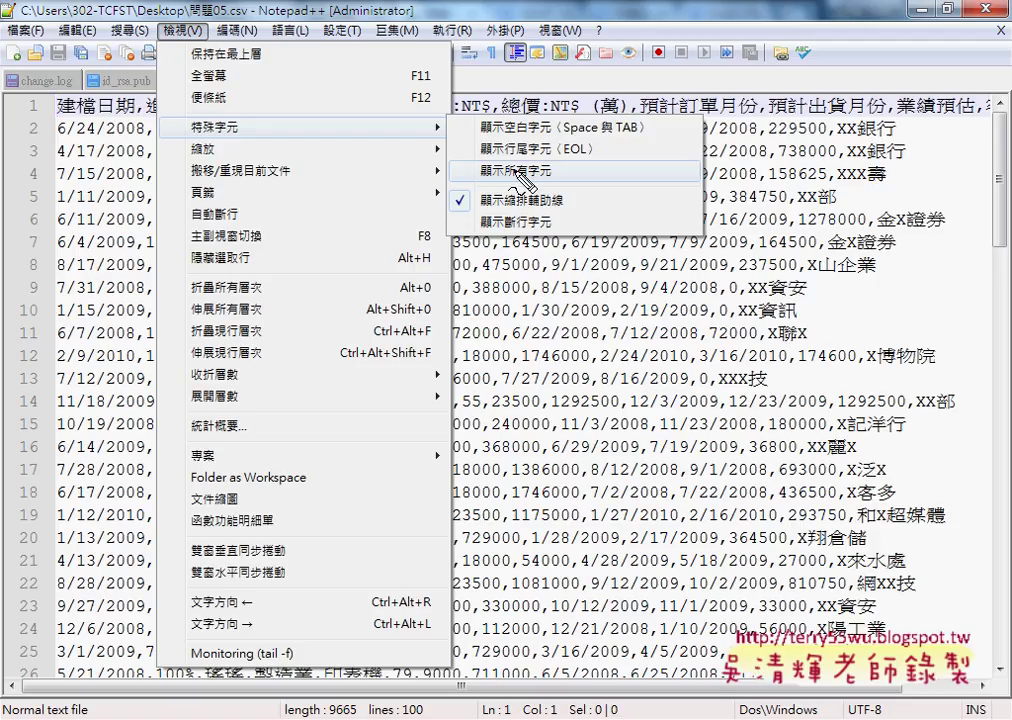
drag(262, 122, 237, 130)
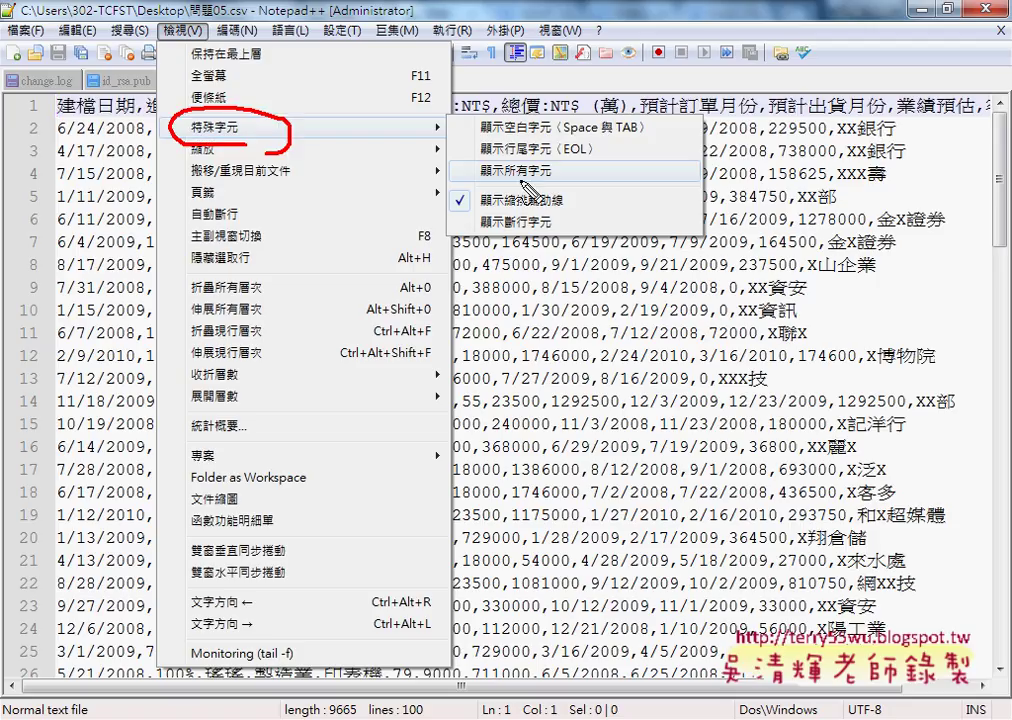
drag(550, 160, 520, 180)
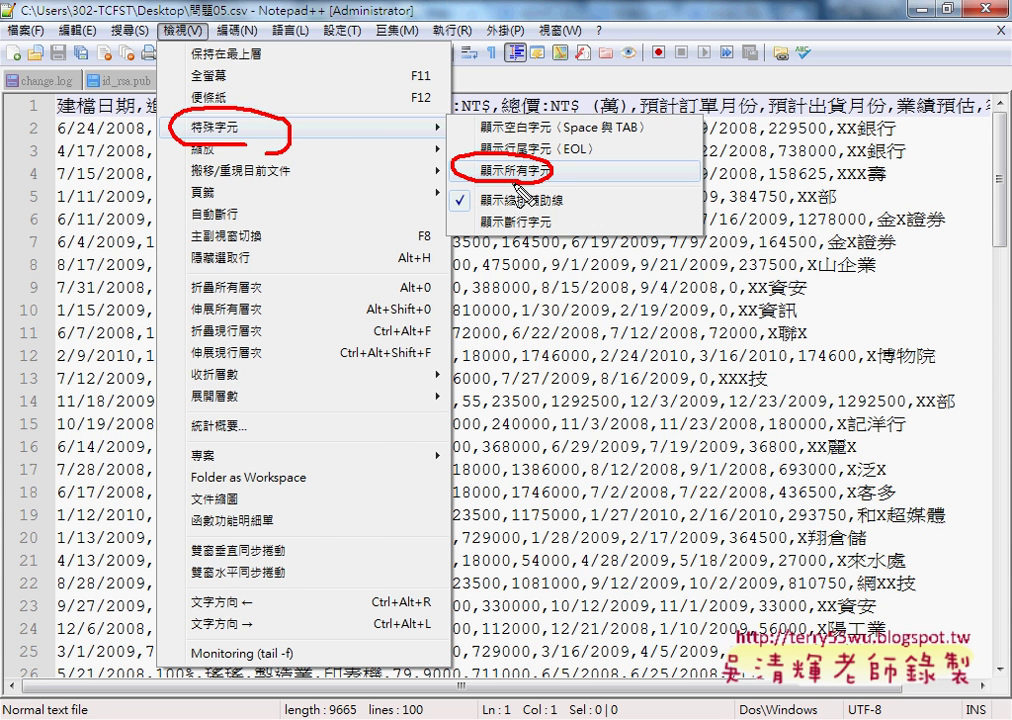
key(Escape)
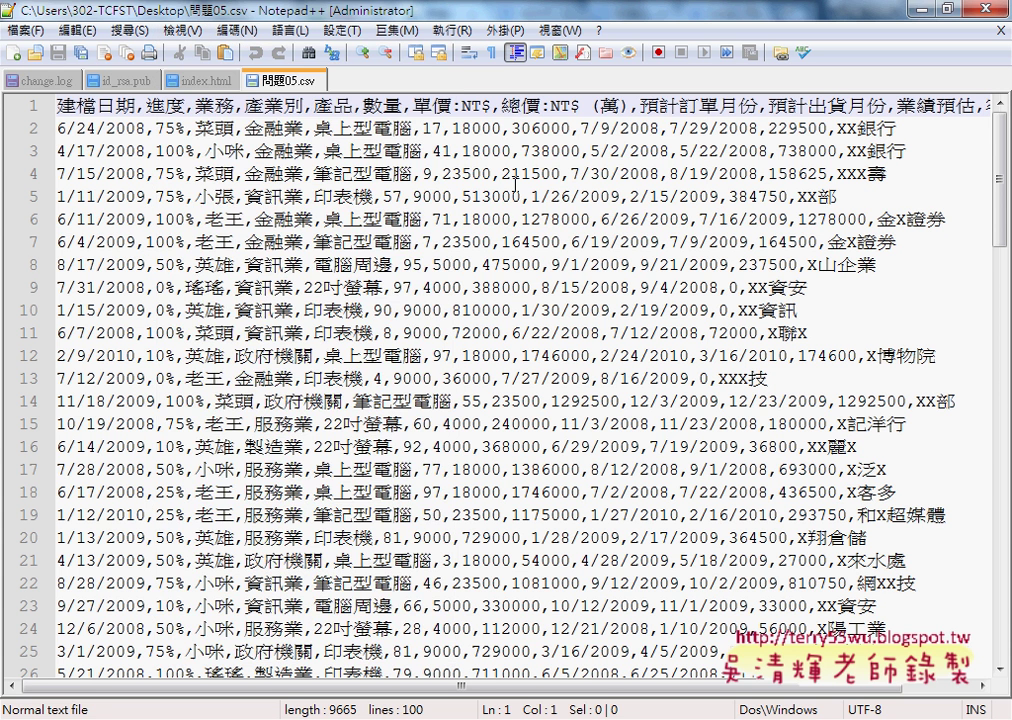
click(181, 31)
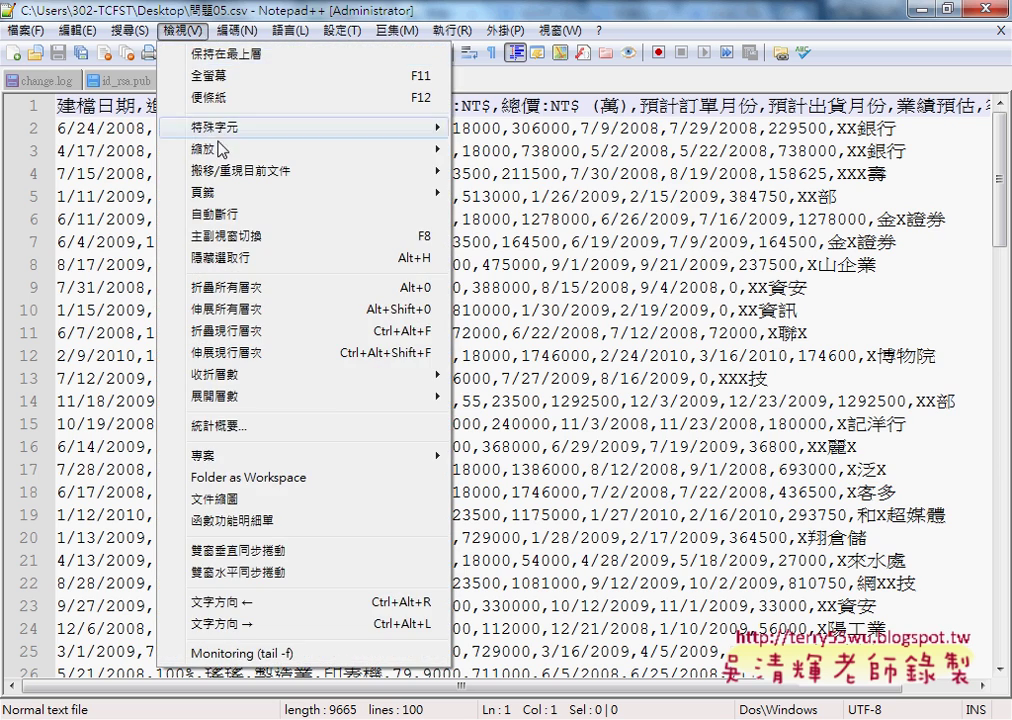
mouse_move(237, 129)
click(518, 171)
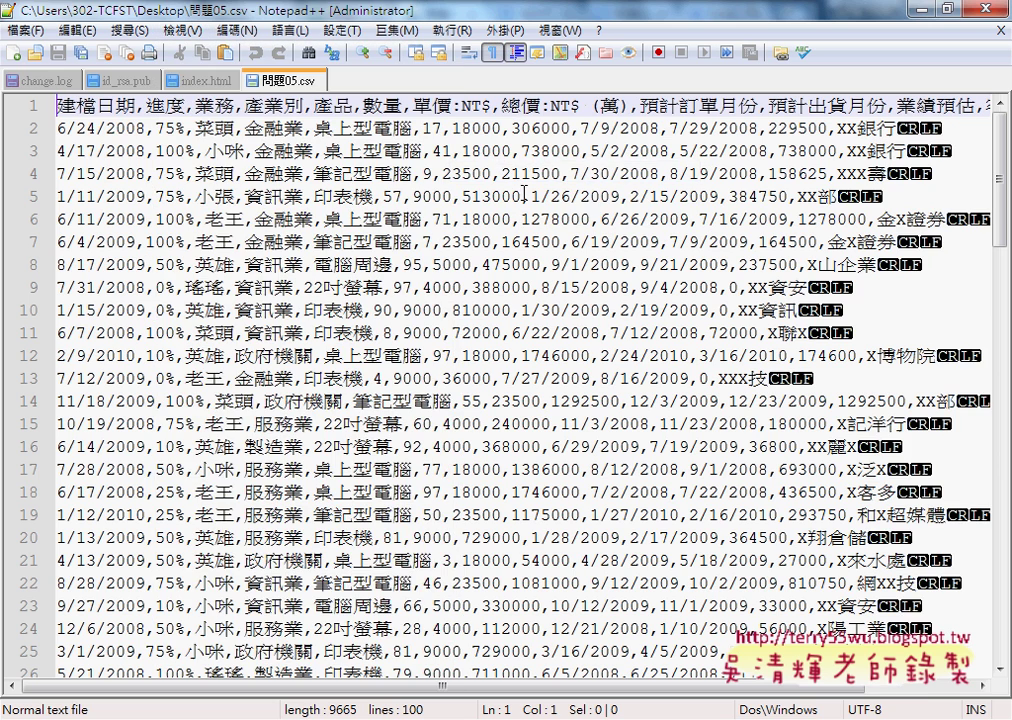
- Check the CRLF markers at the ends of lines 1 and 2, then scroll toward the file's end
click(916, 688)
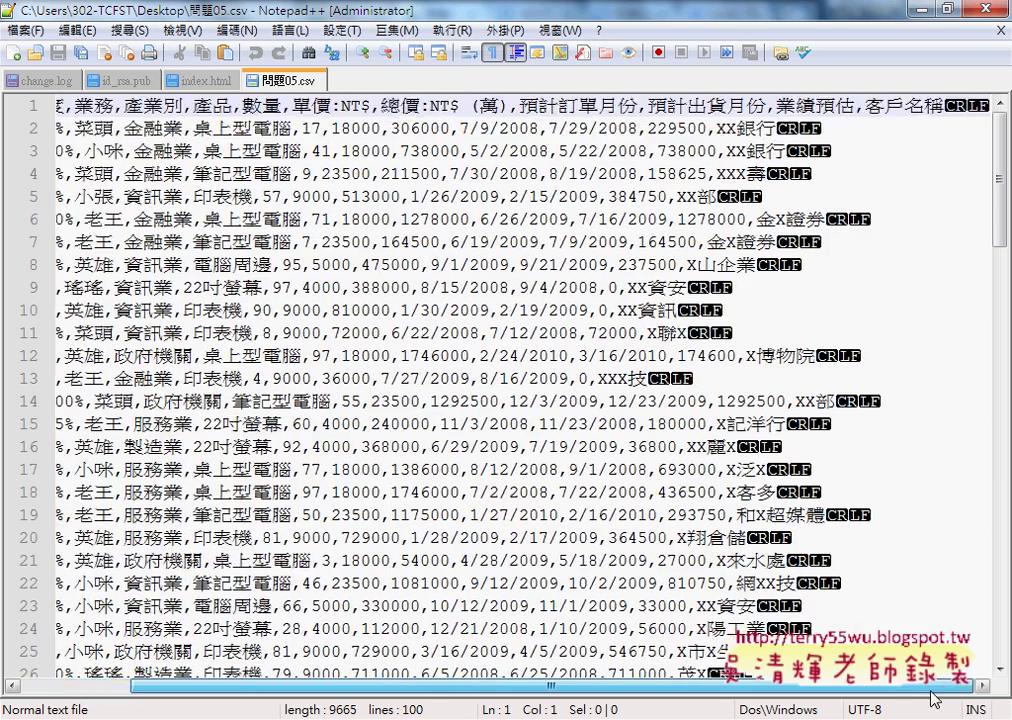
click(955, 112)
click(836, 131)
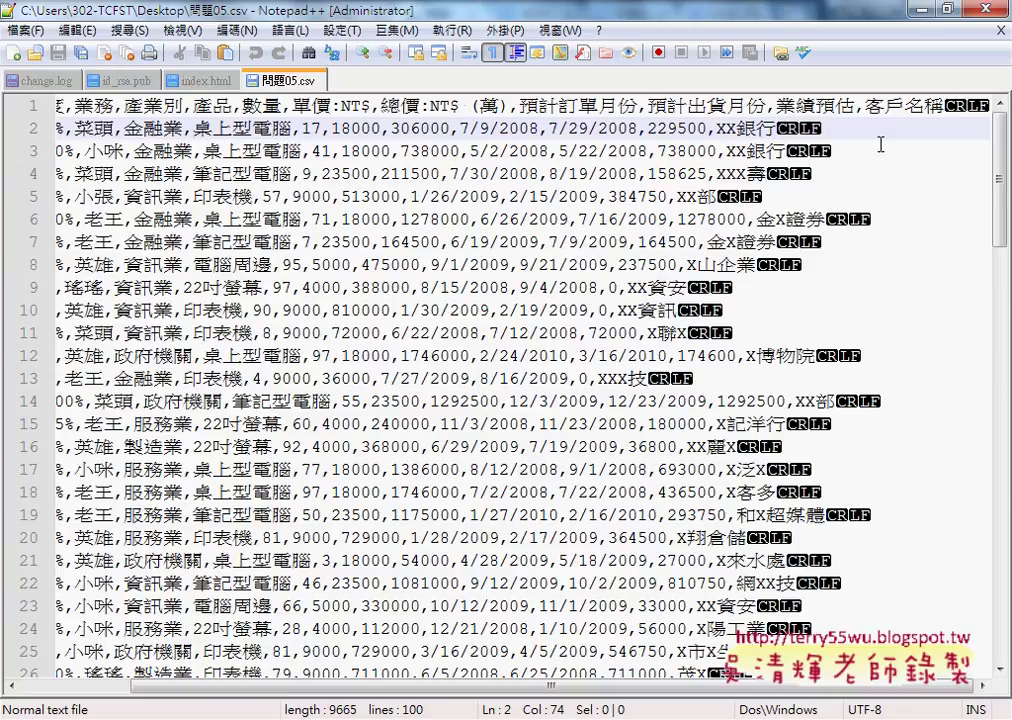
click(985, 110)
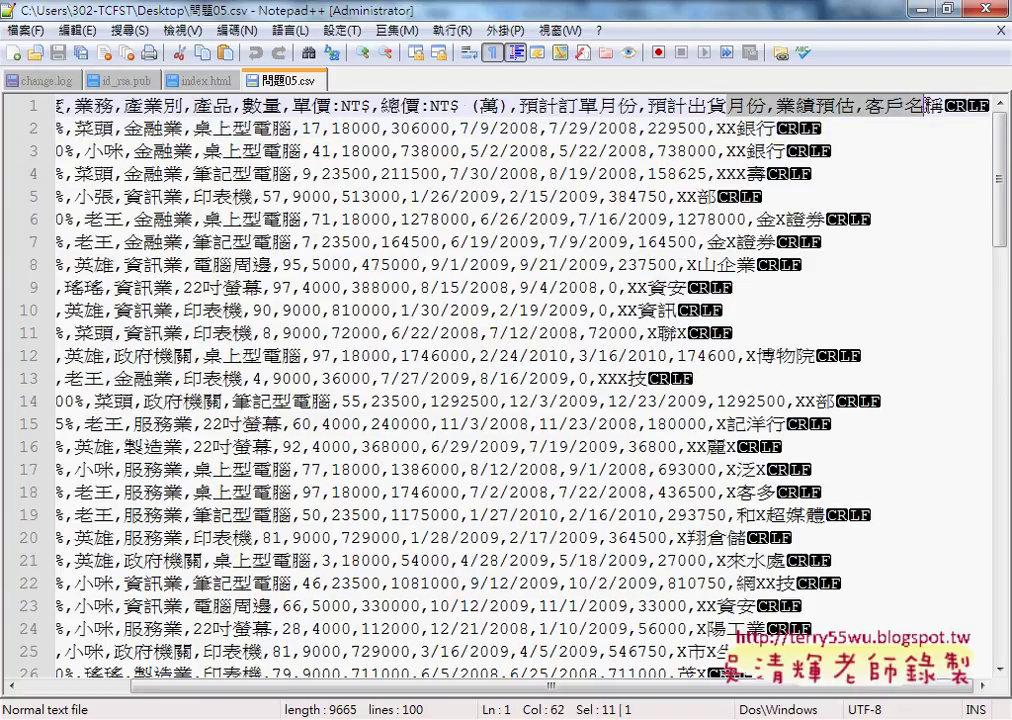
key(Down)
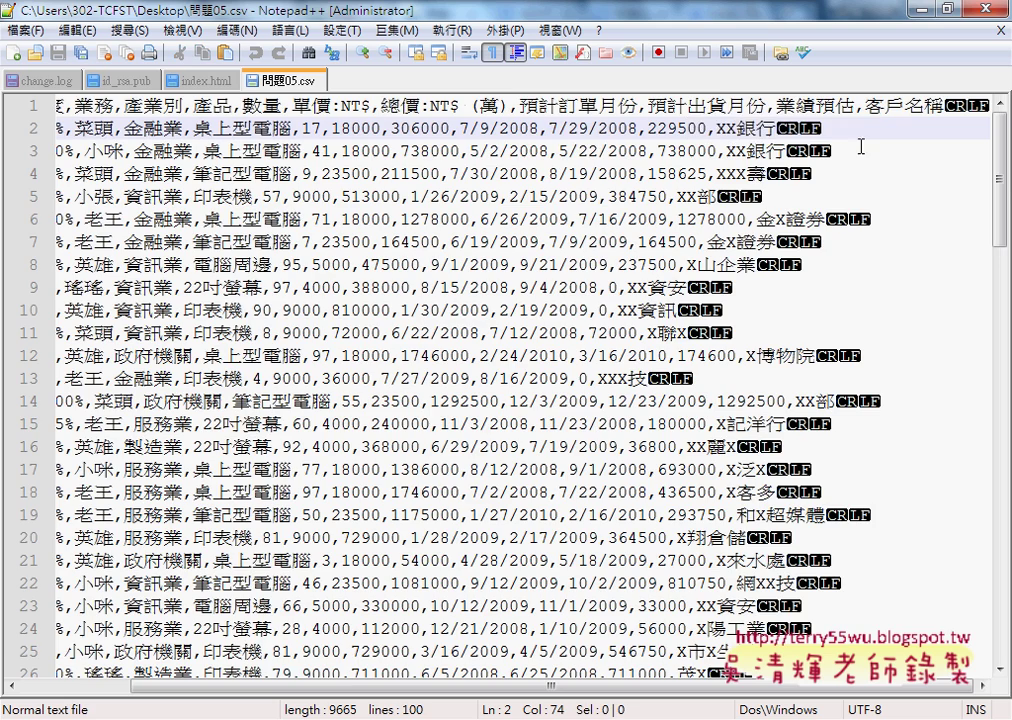
scroll(683, 600, down, 12)
- Compare line 99's CRLF ending after 2010,0,APOL with line 100, which has none, then reopen 檢視(V)
scroll(683, 600, down, 13)
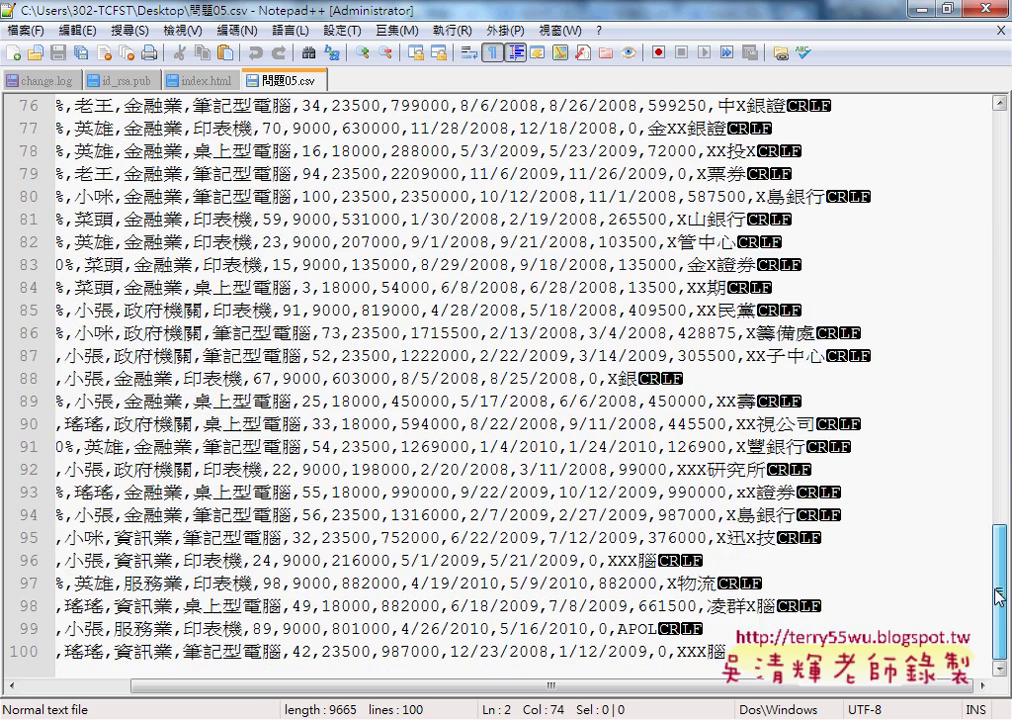
drag(548, 628, 657, 628)
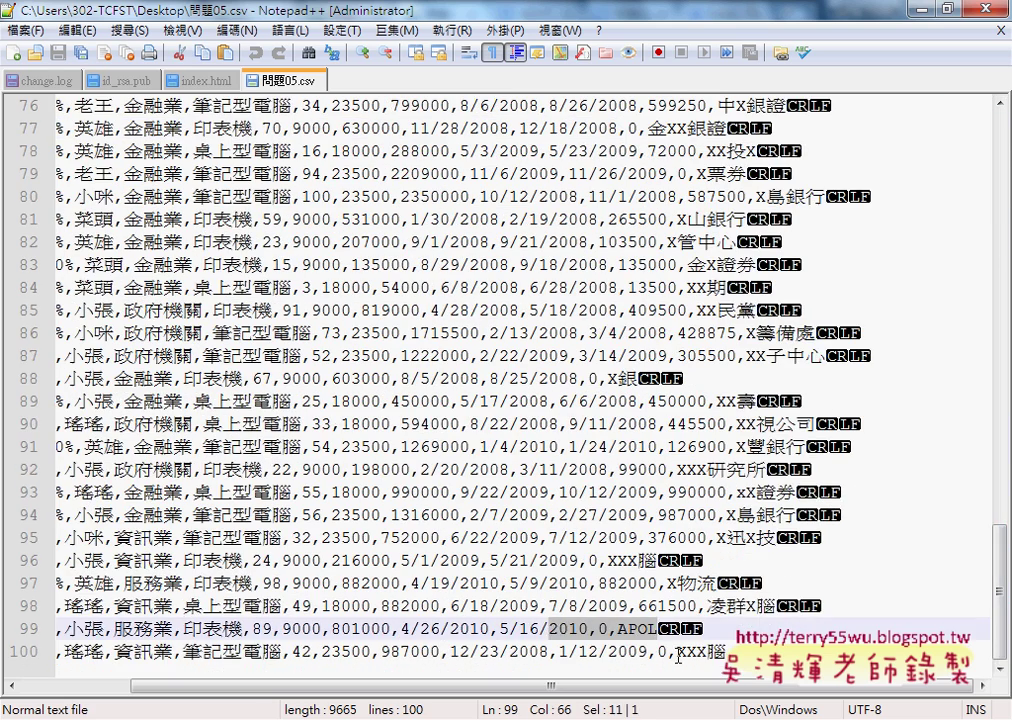
key(ctrl+End)
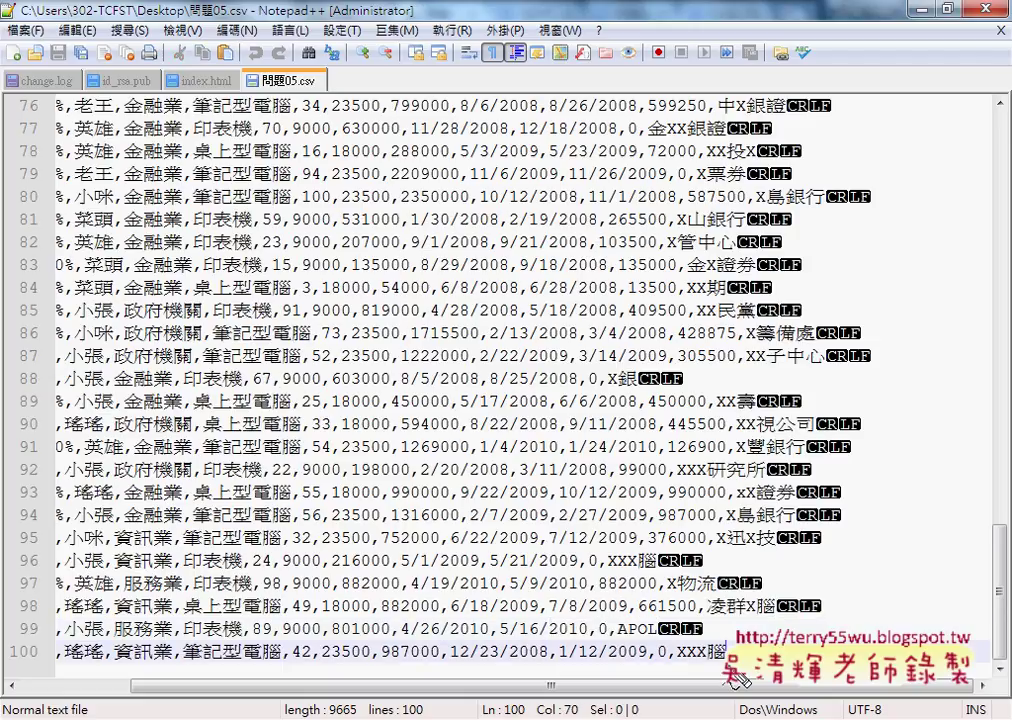
drag(790, 634, 730, 648)
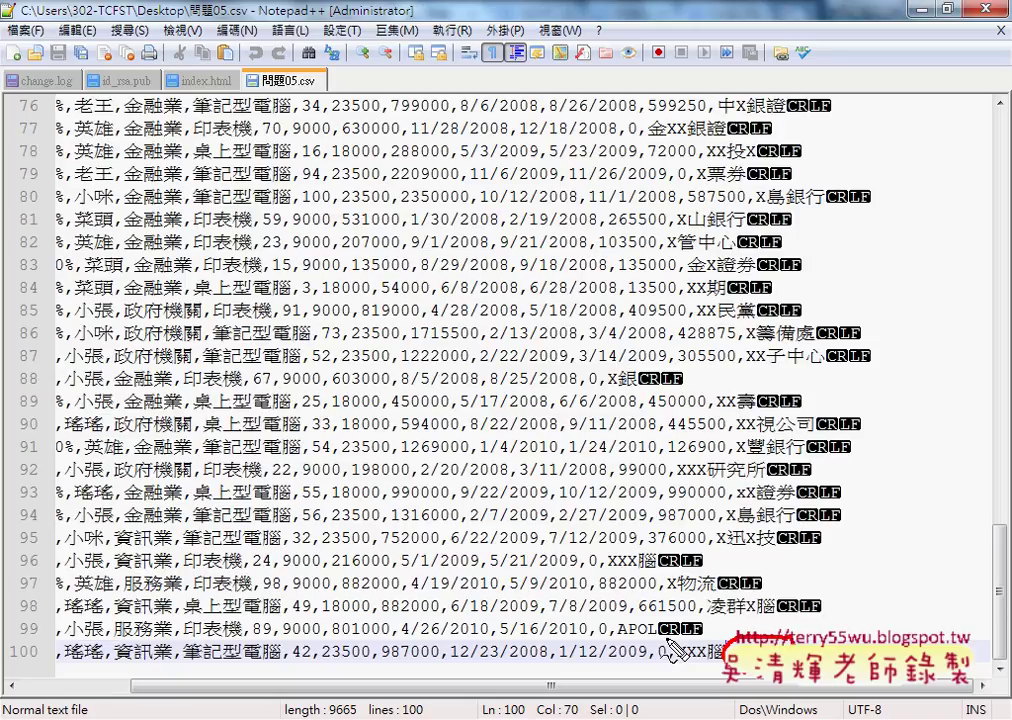
drag(658, 639, 714, 646)
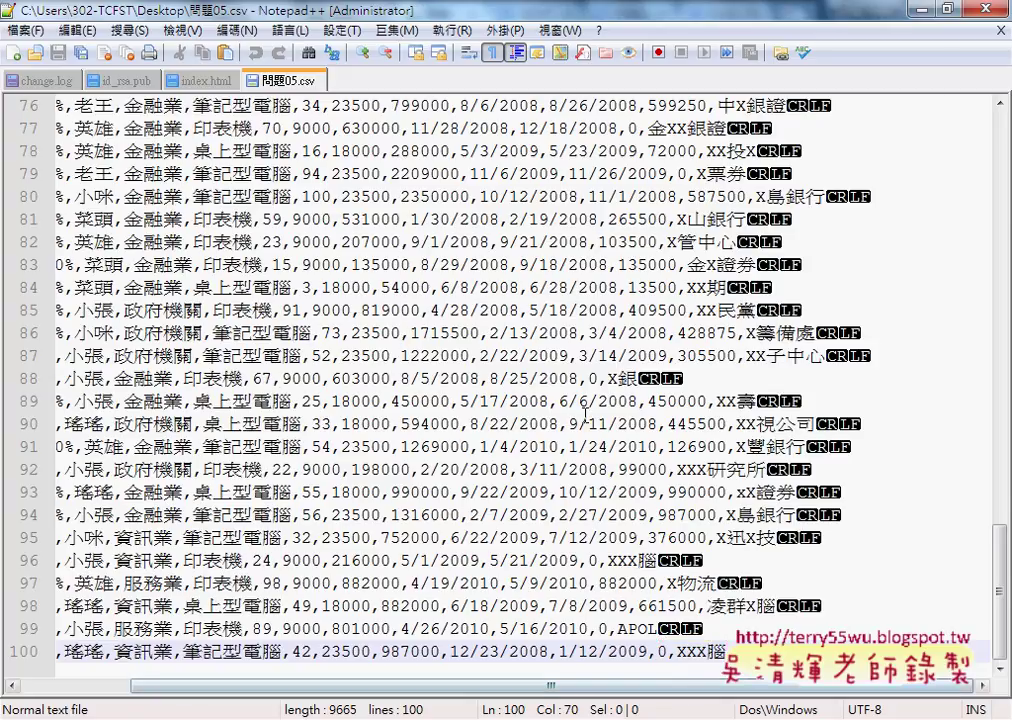
click(182, 30)
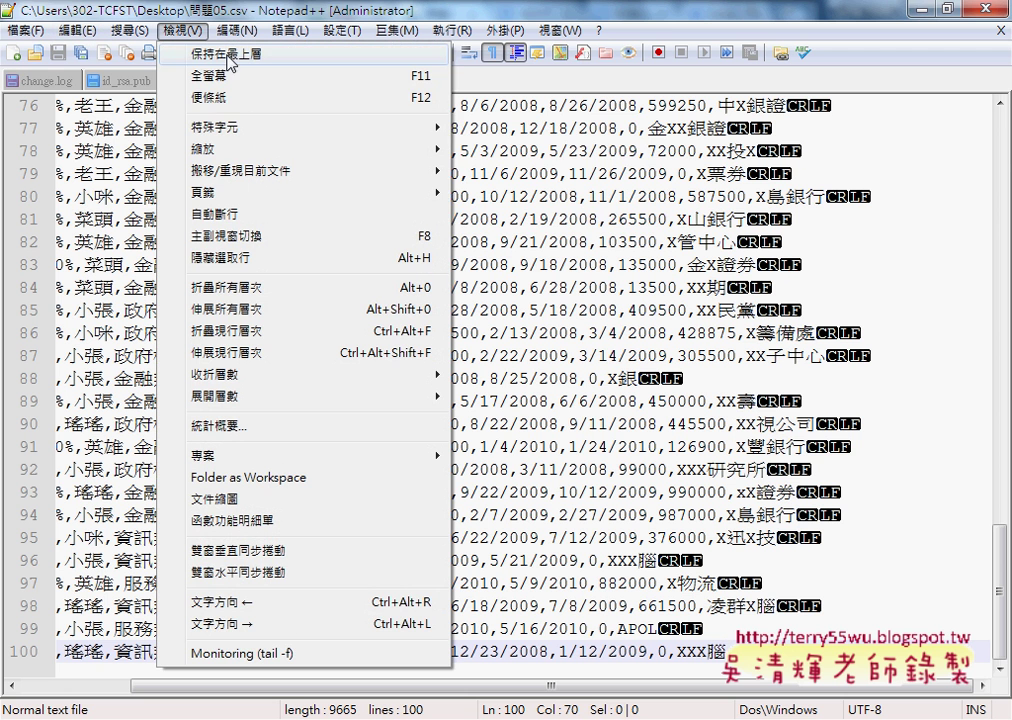
- Show the 特殊字元 submenu, confirming 顯示所有字元 is checked
mouse_move(300, 127)
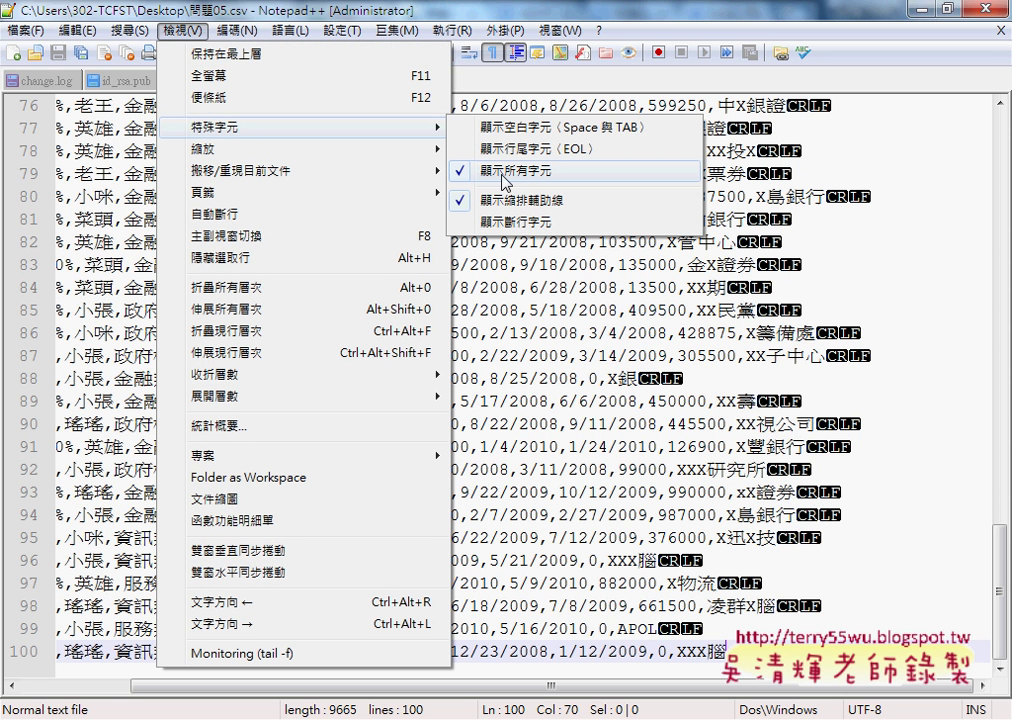